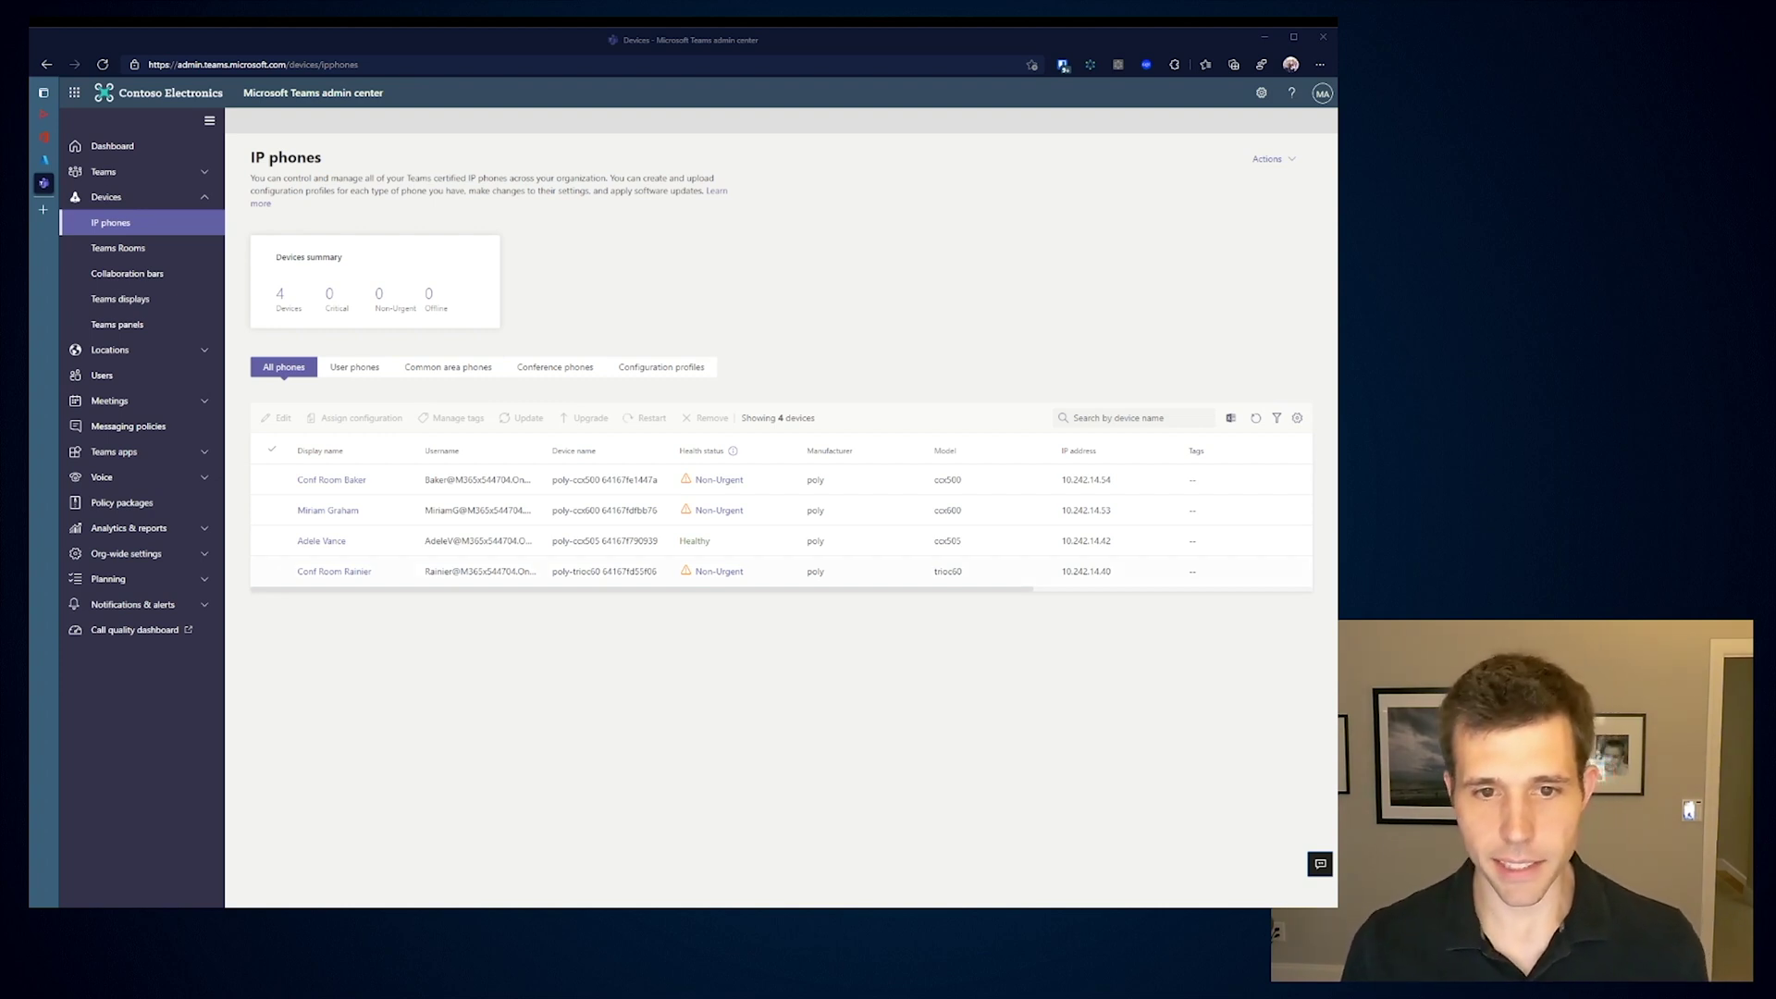
Select the Conf Room Rainier phone to see its non-urgent firmware-update health issue.
click(271, 510)
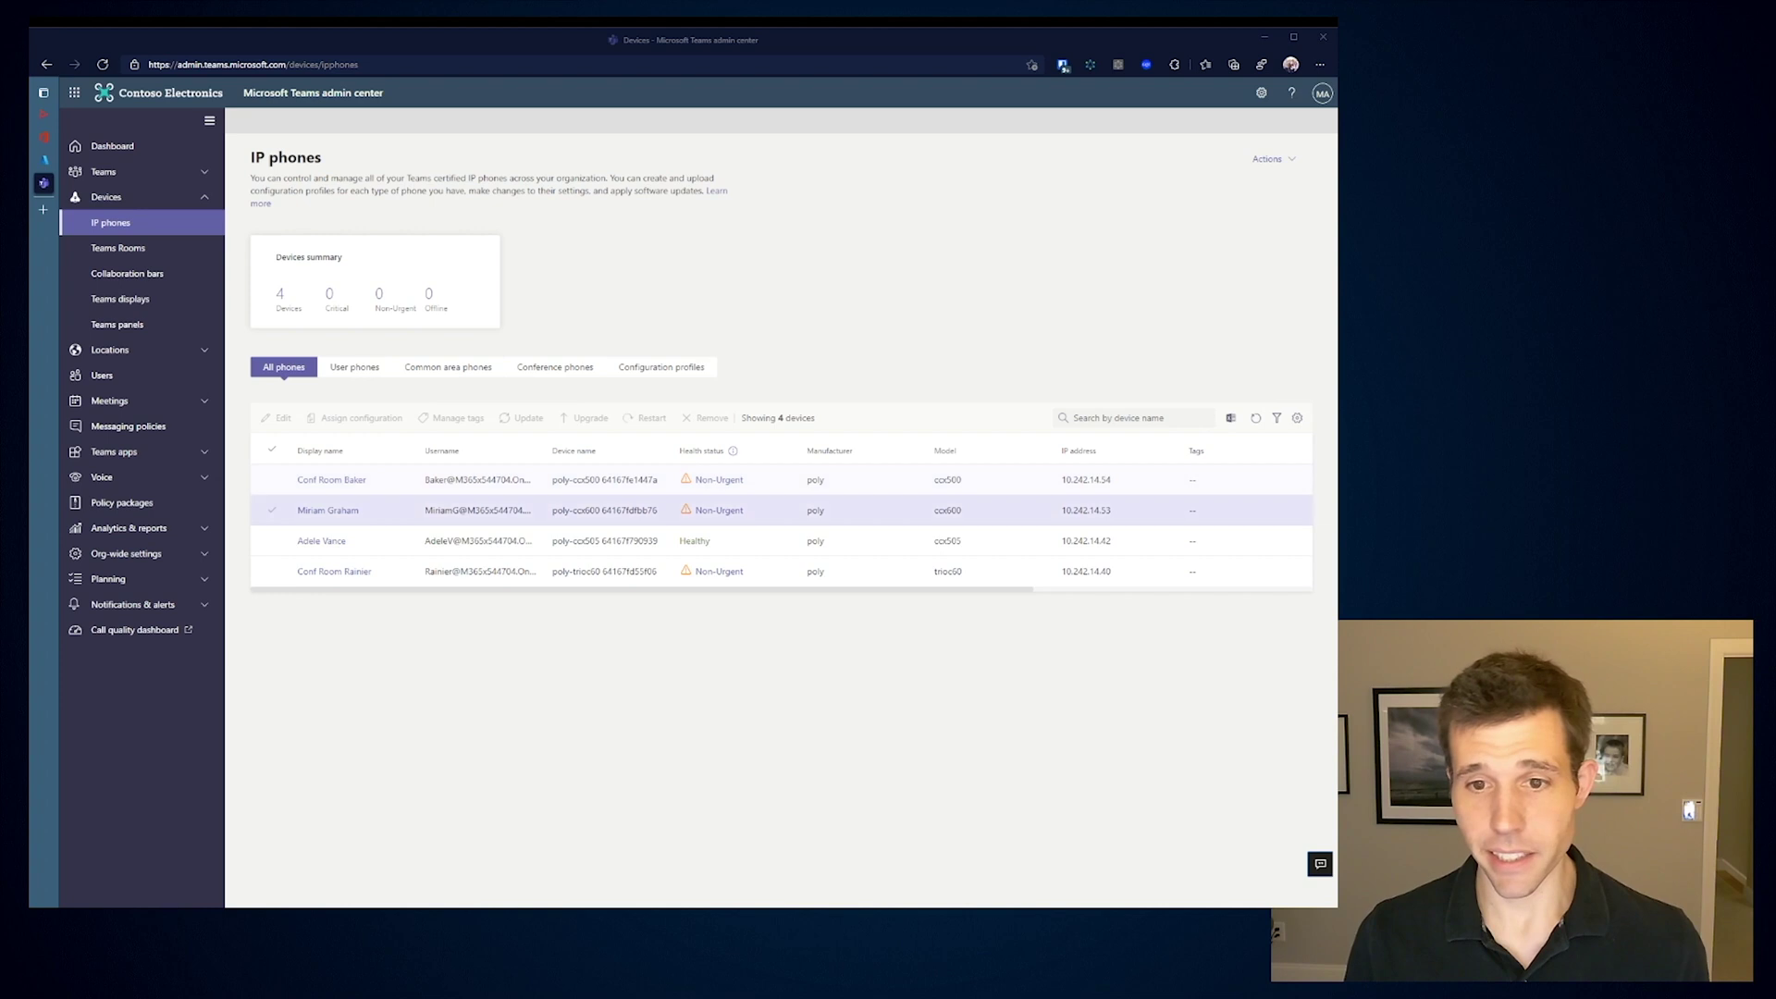
click(719, 571)
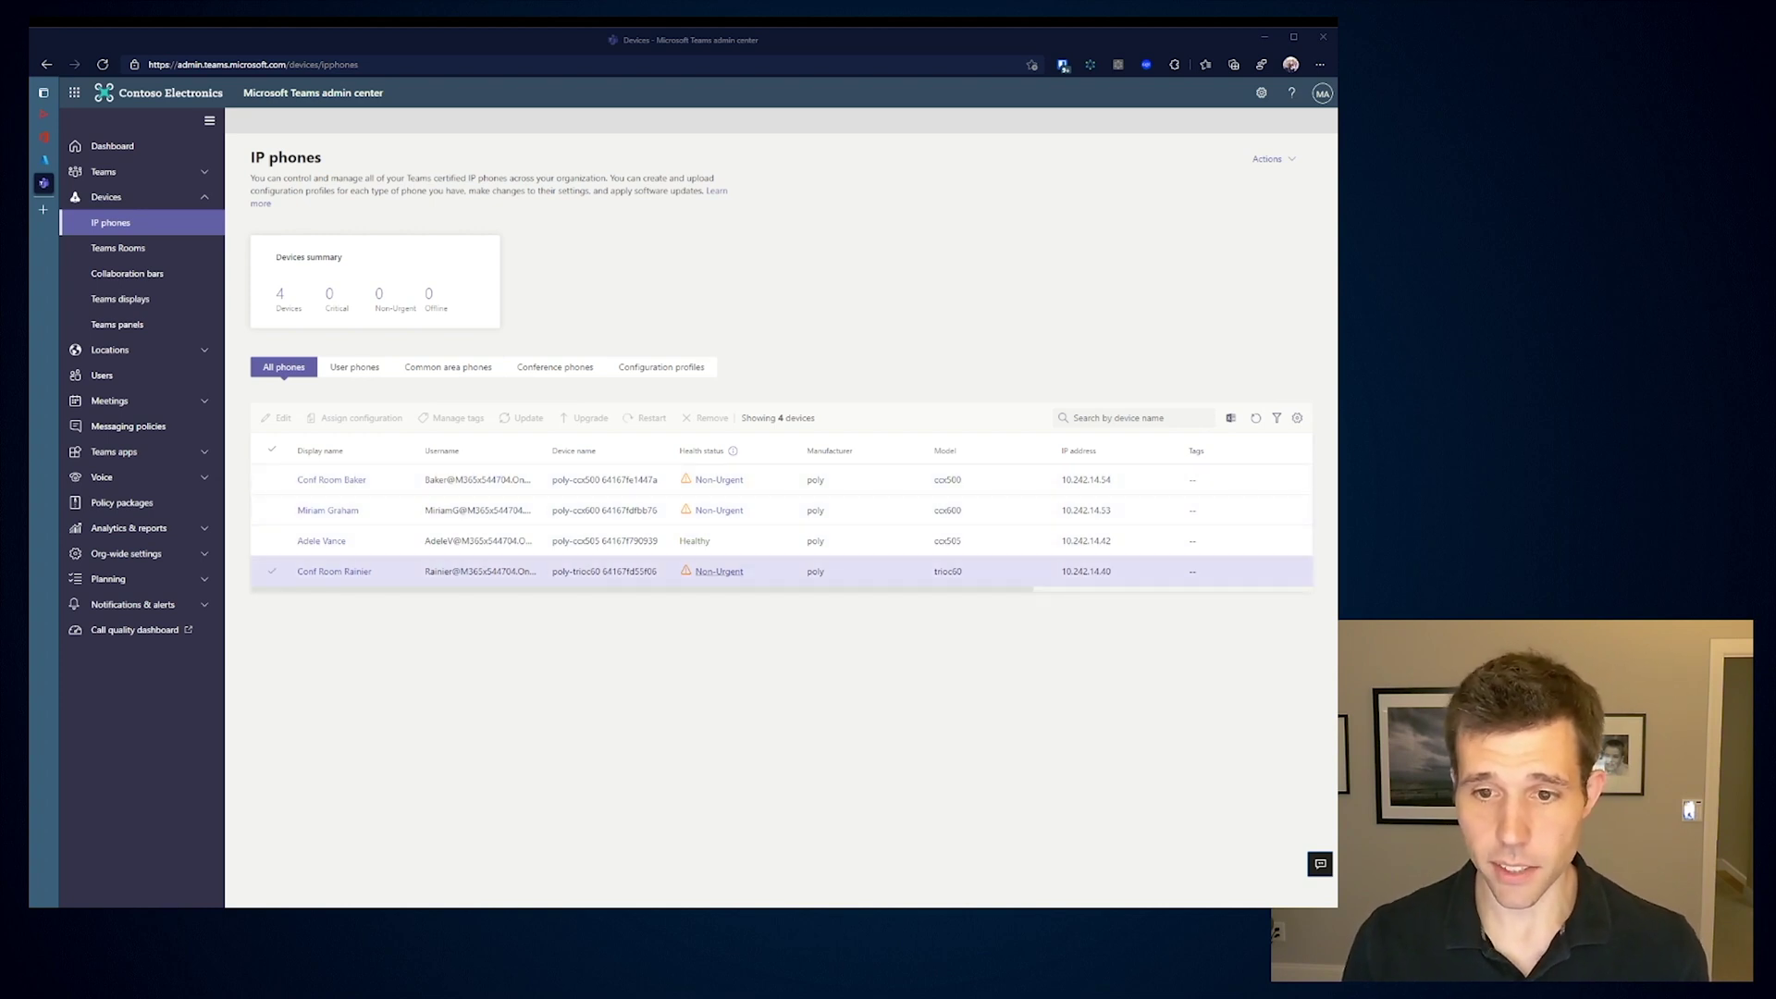
click(705, 572)
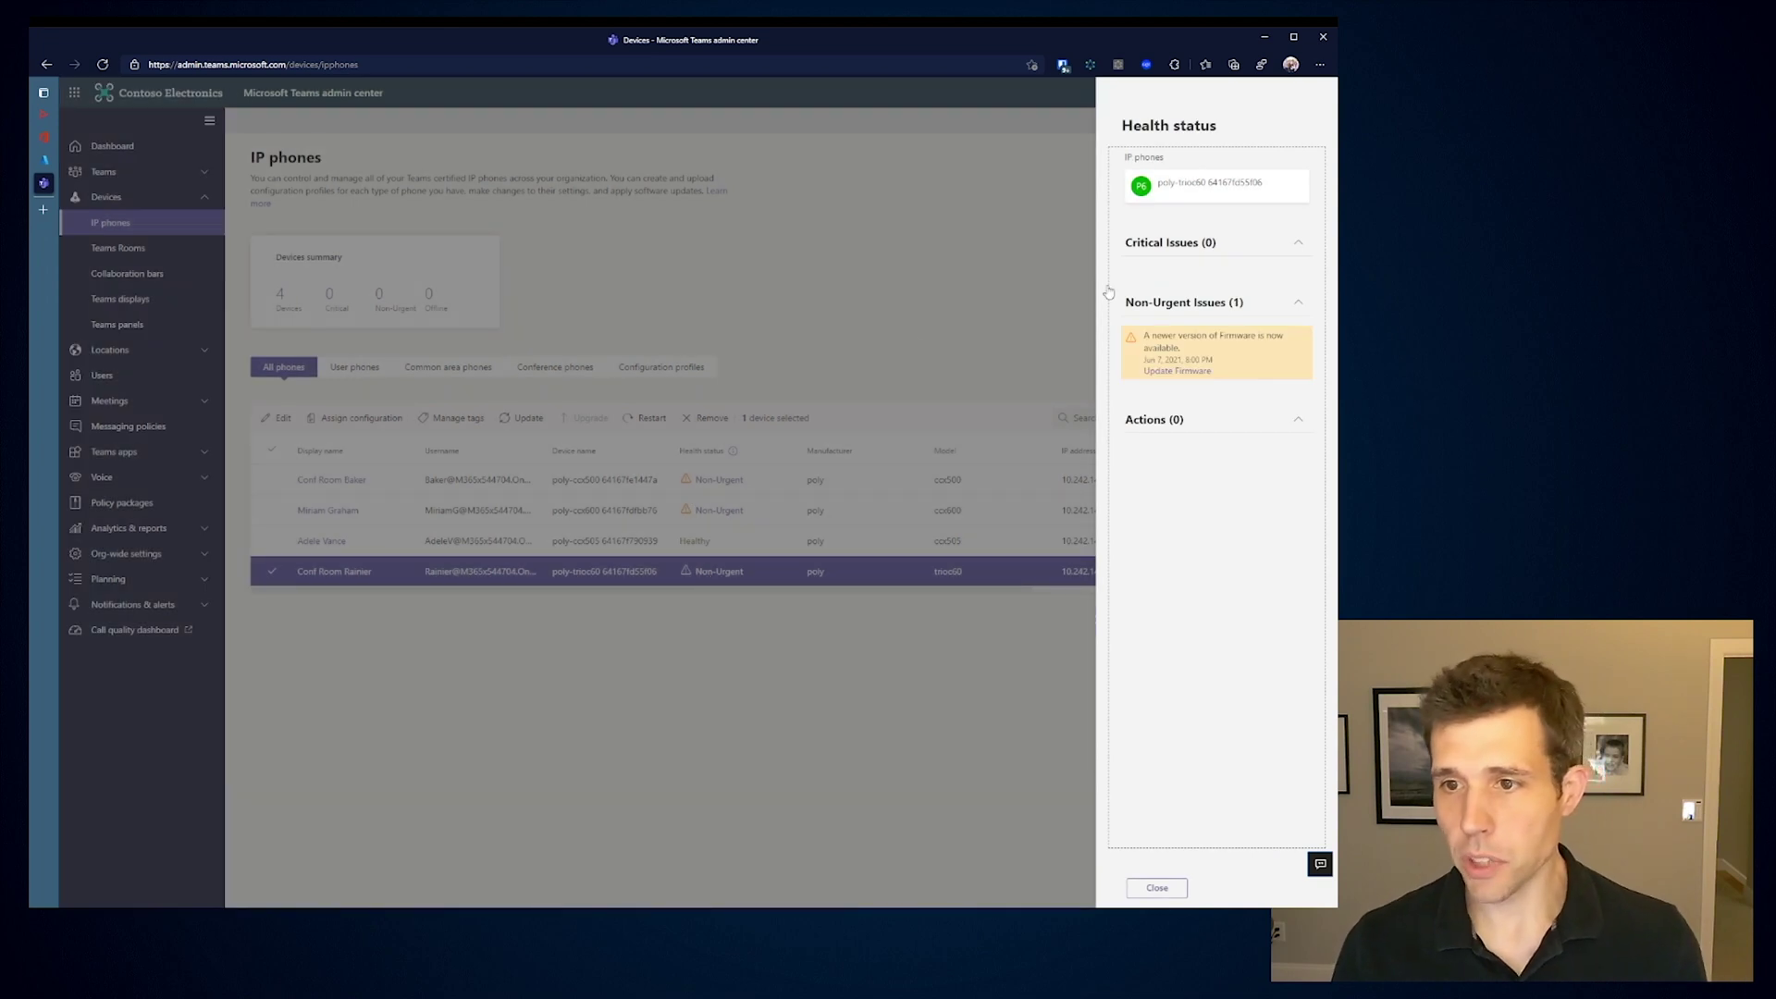
click(1200, 372)
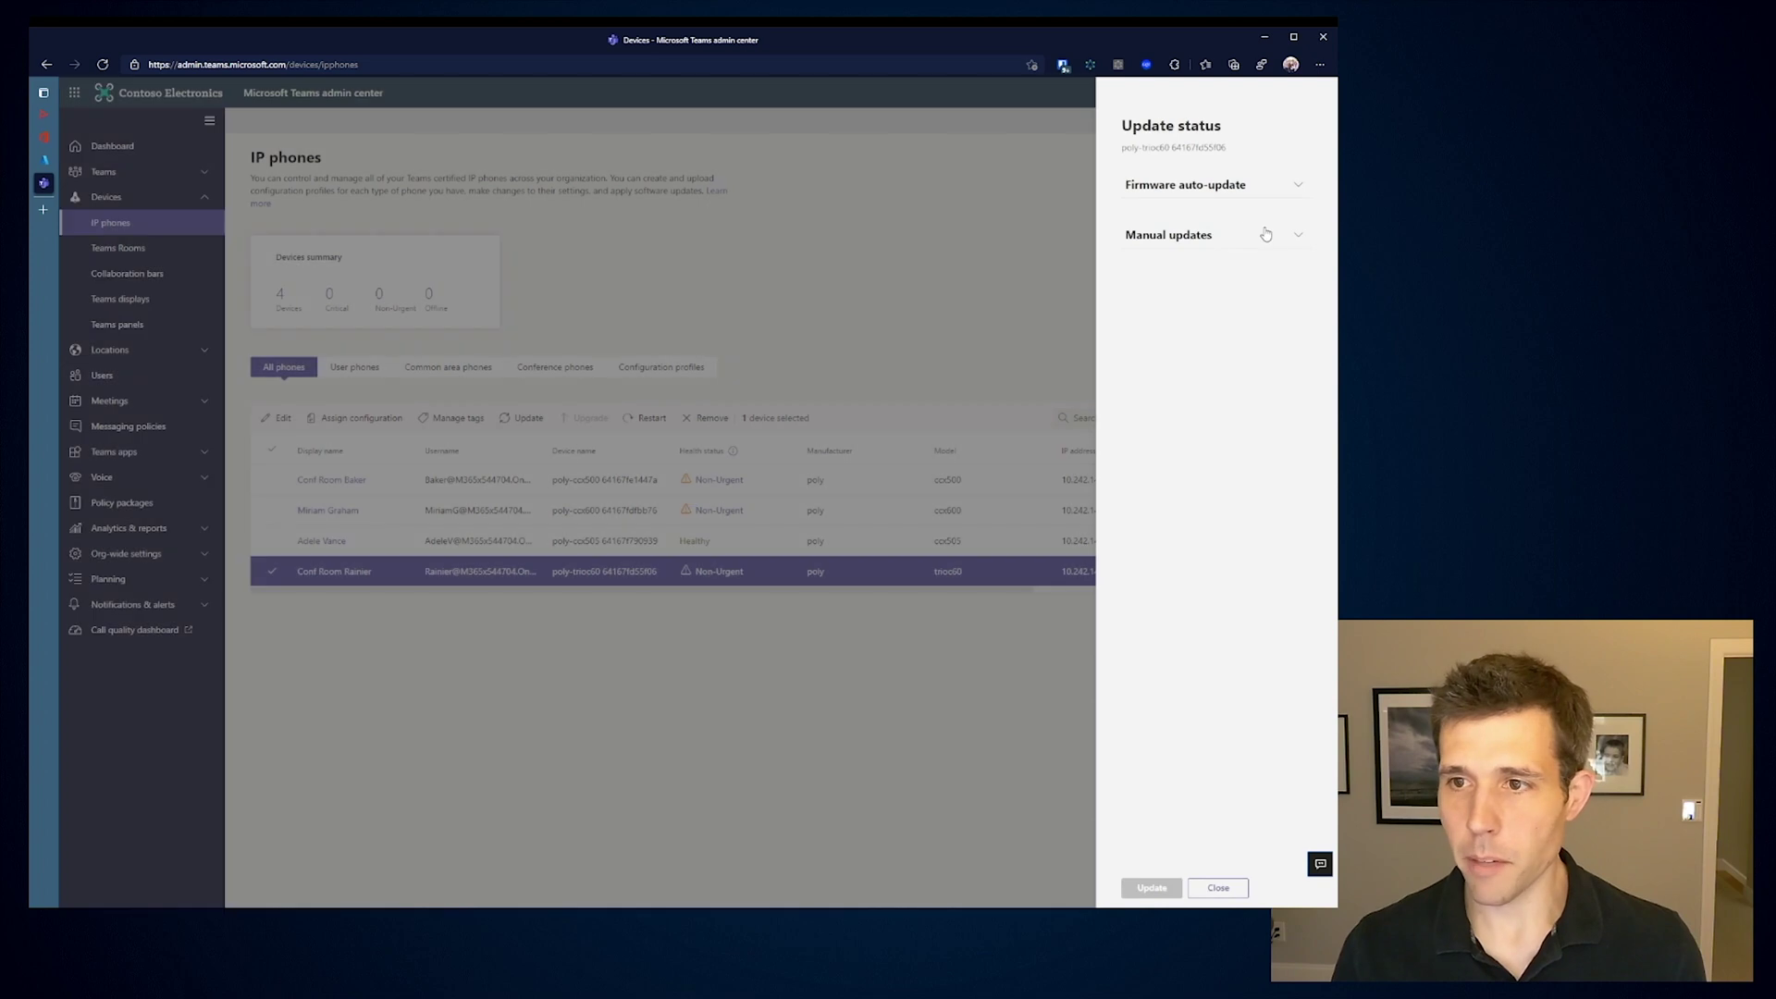
click(1301, 235)
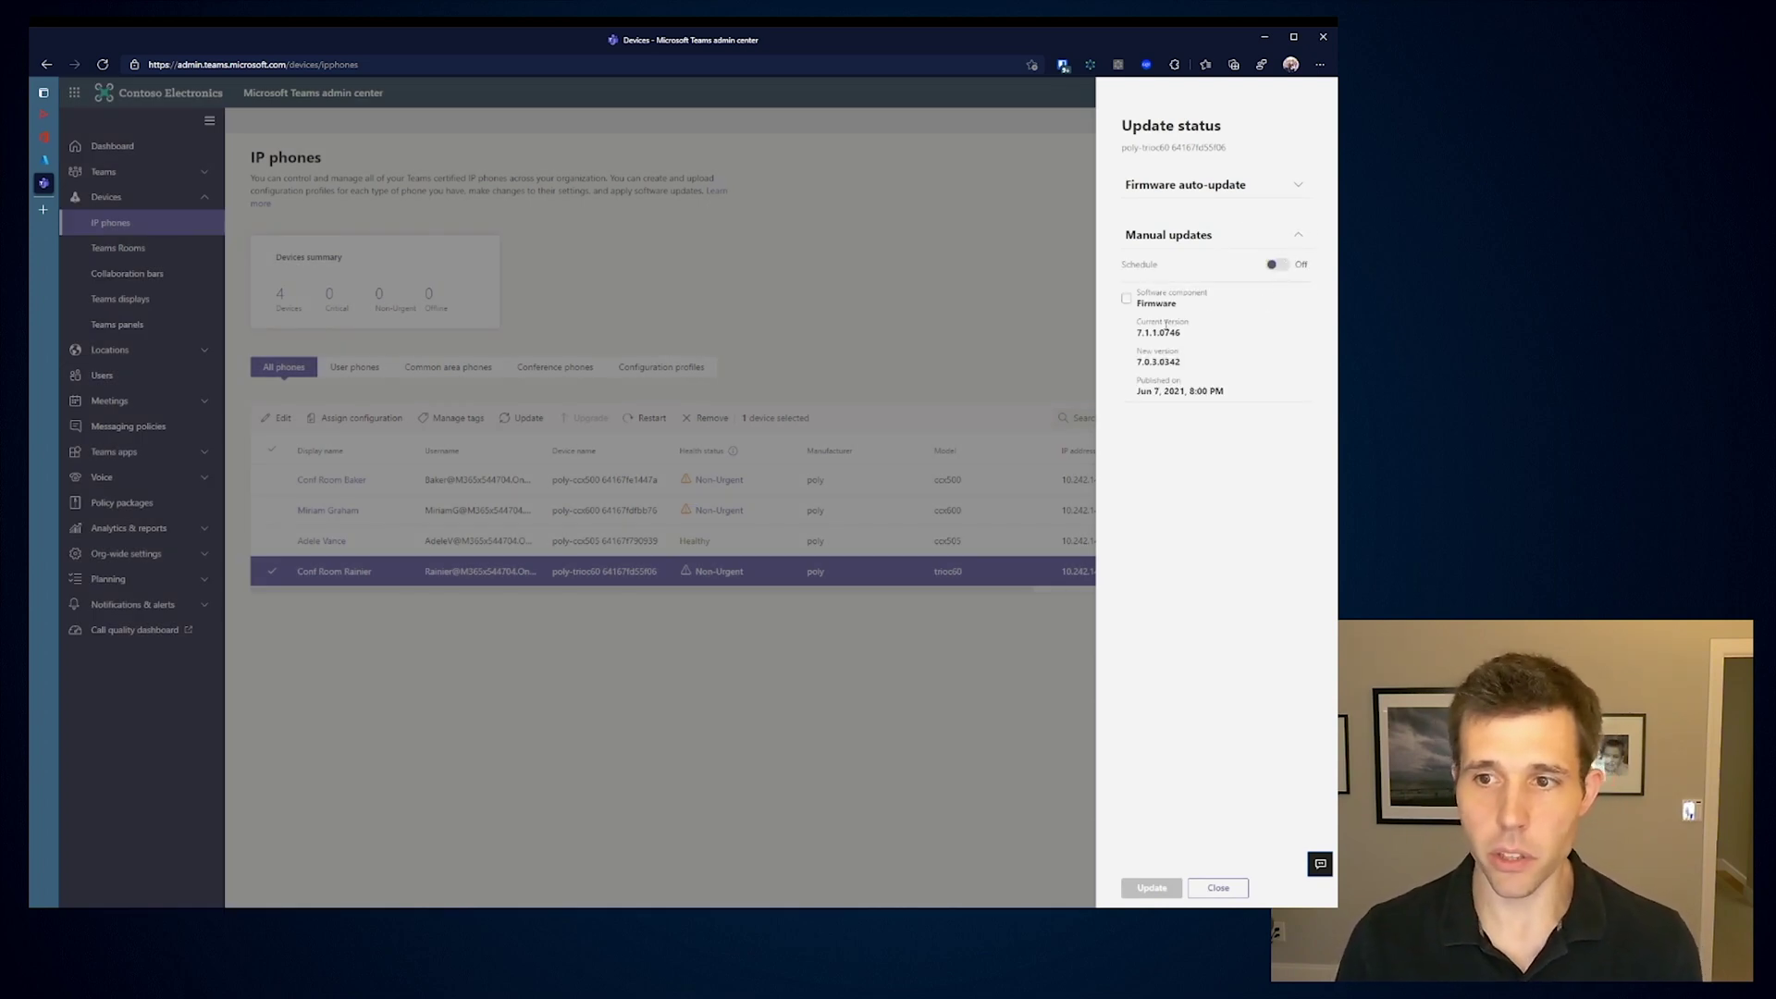
click(1218, 888)
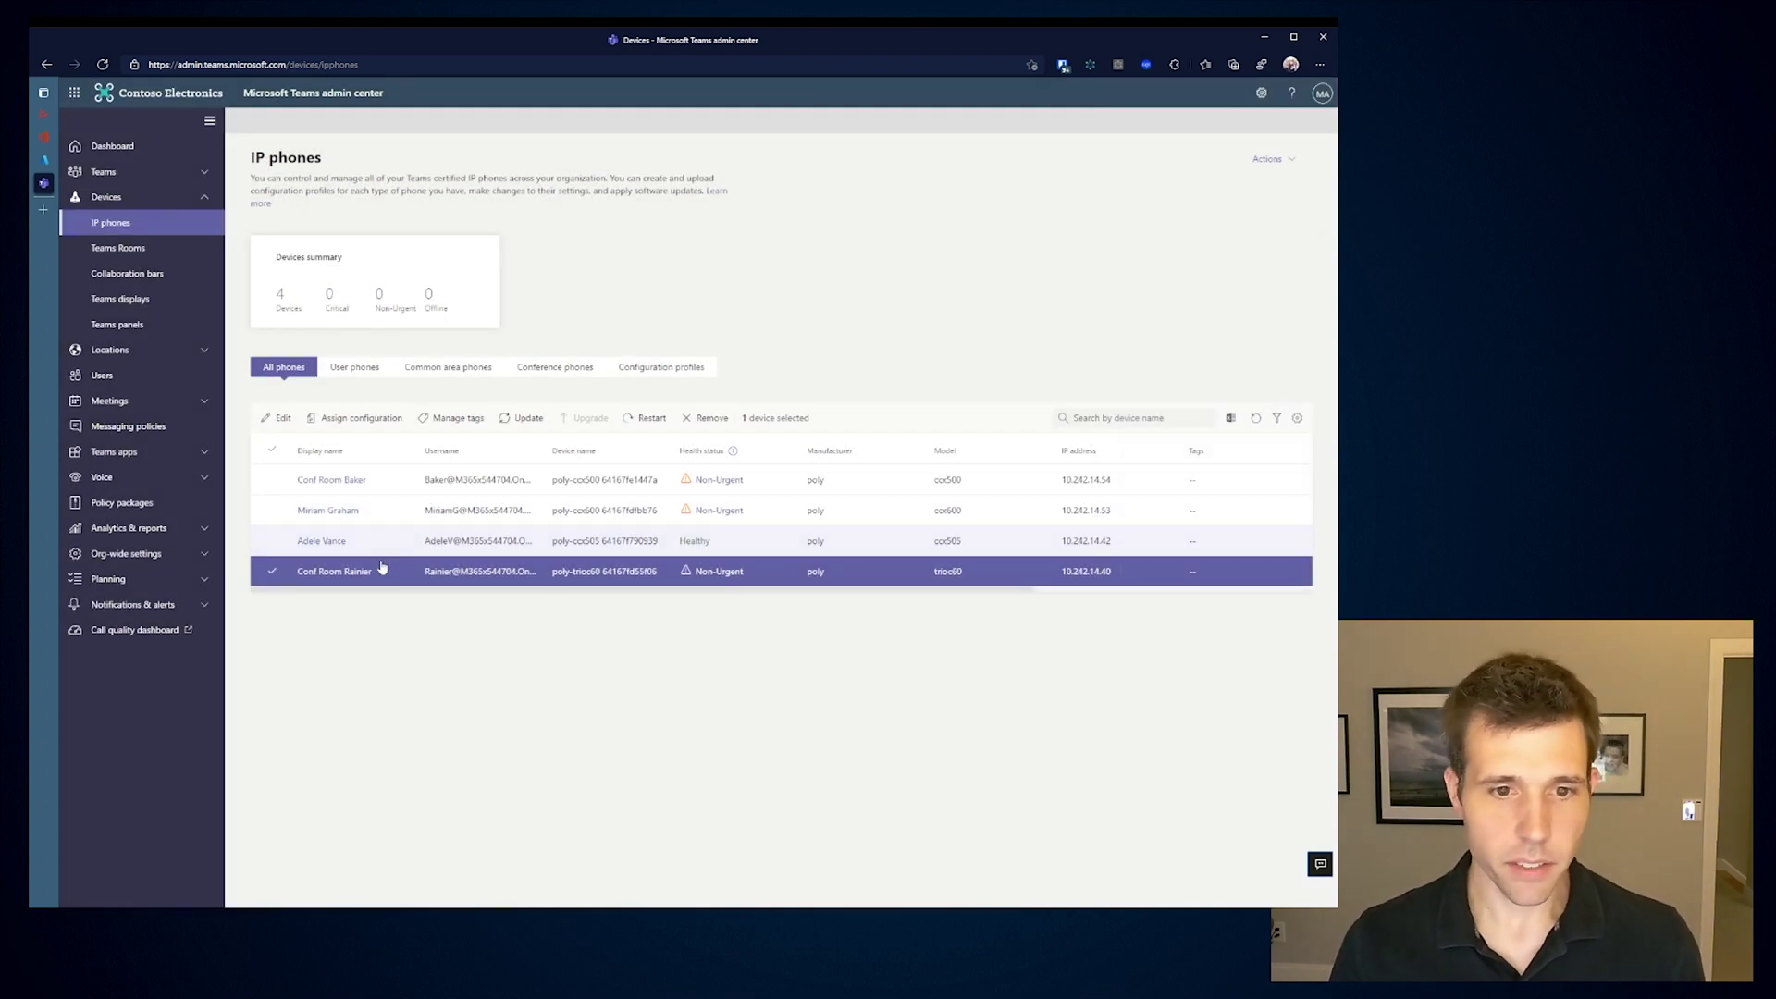
Review Conf Room Rainier's software health page, then go to the Collaboration bars list.
click(345, 572)
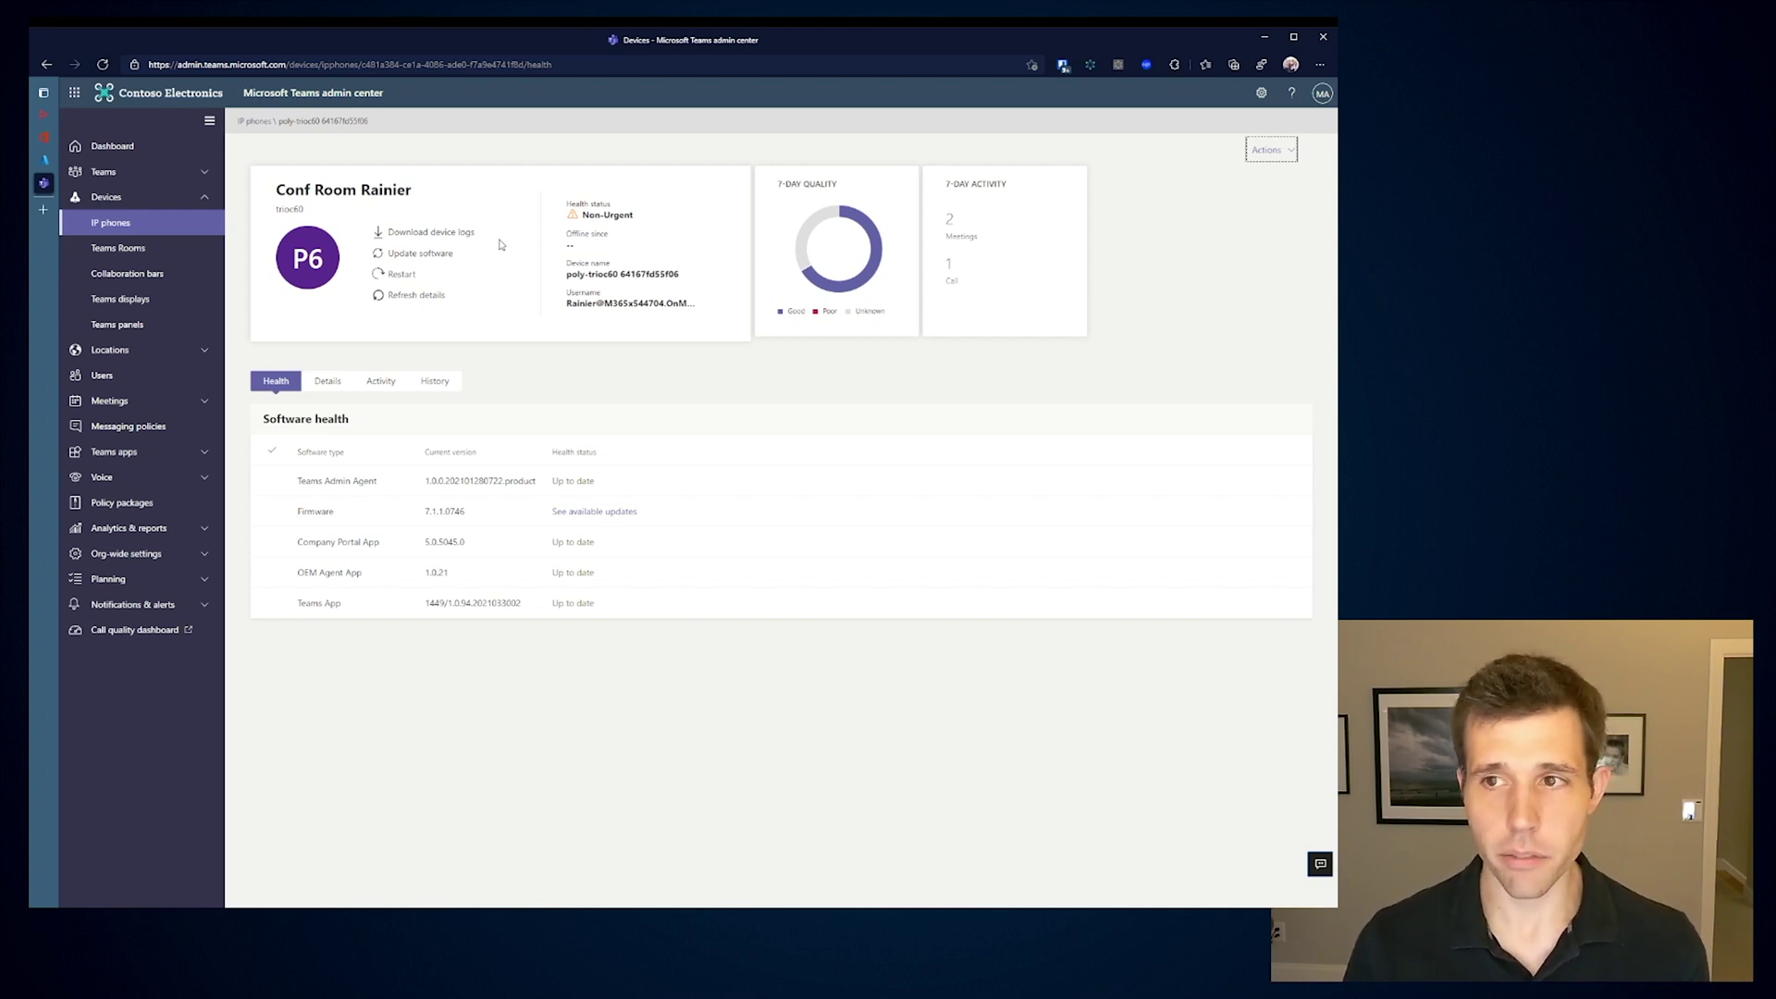
click(172, 278)
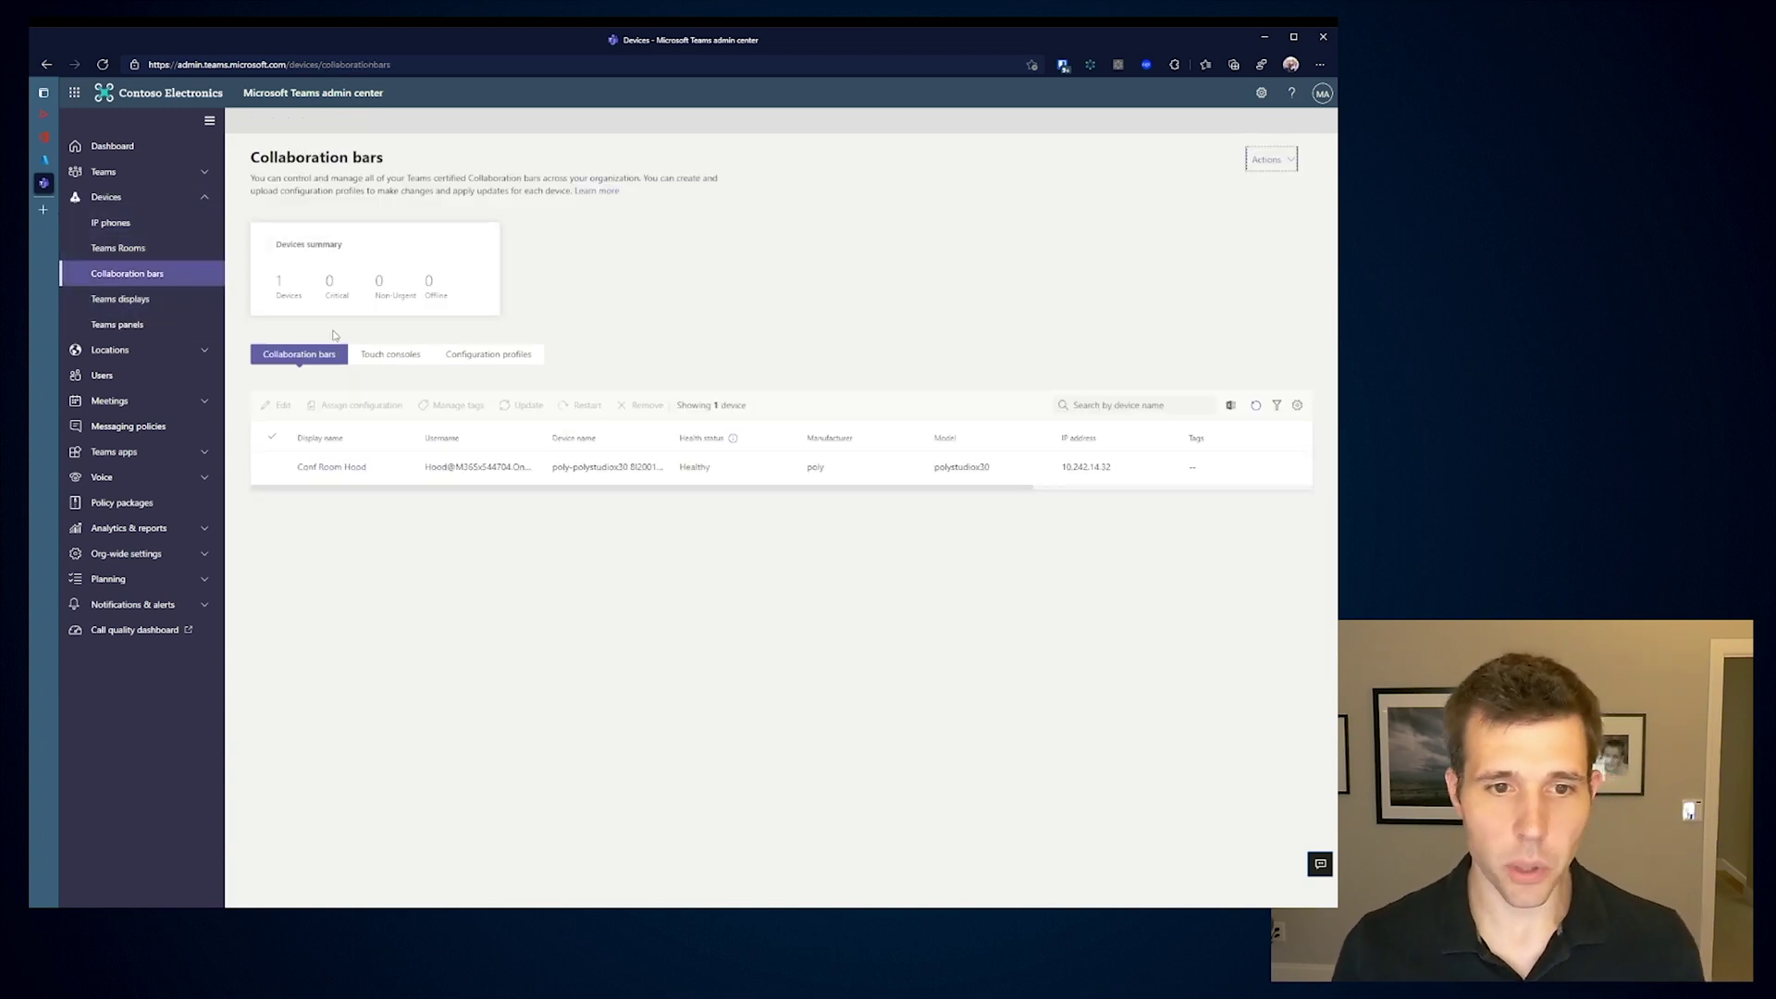
Open Conf Room Hood and check its Health and Activity tabs, including the Jun 29 meeting.
click(341, 472)
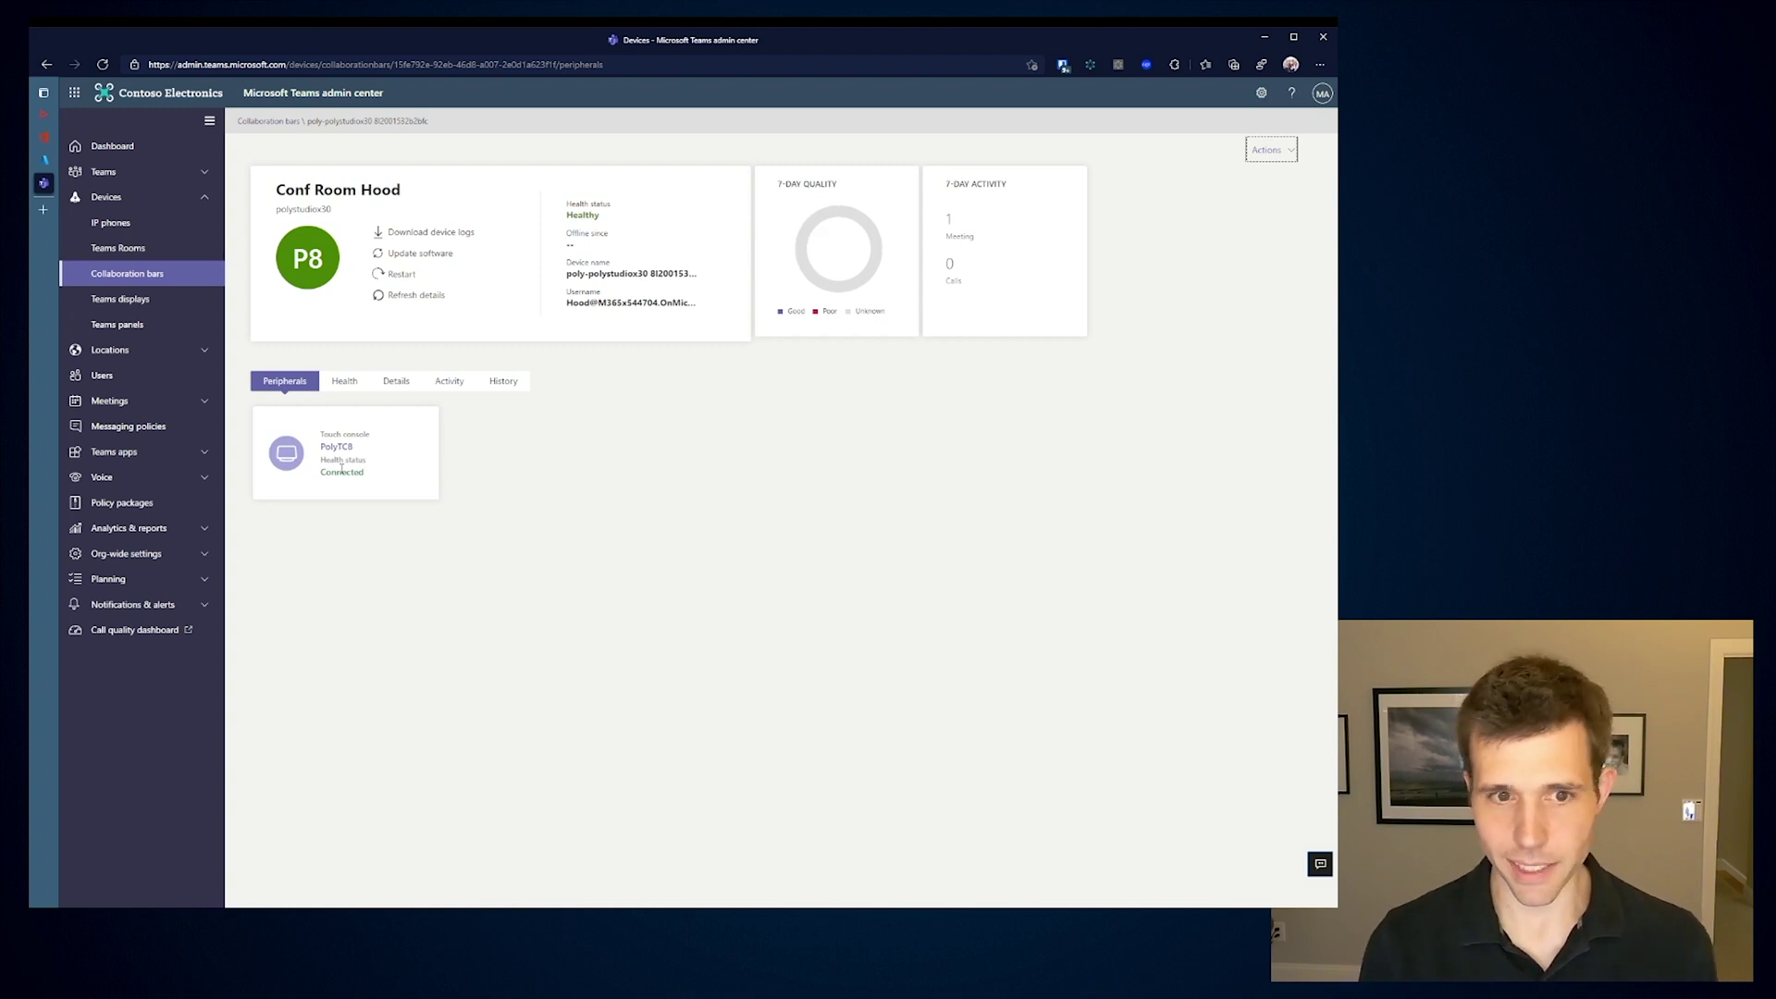
click(343, 388)
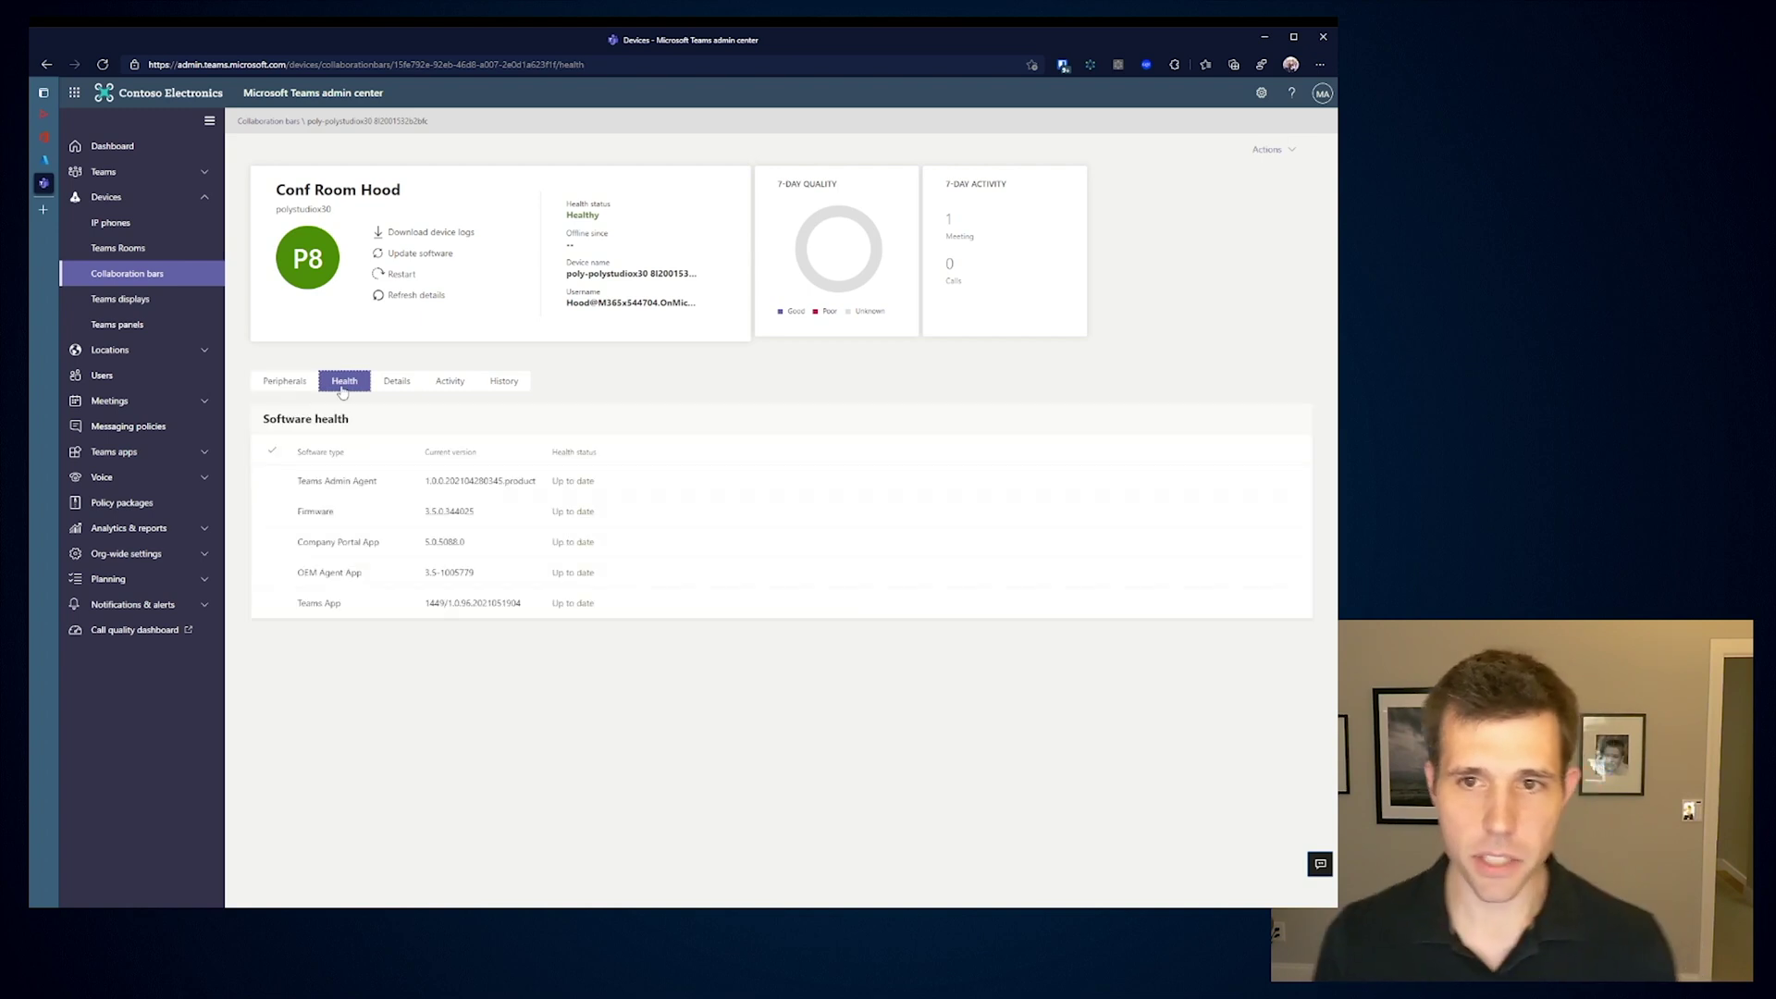
click(465, 386)
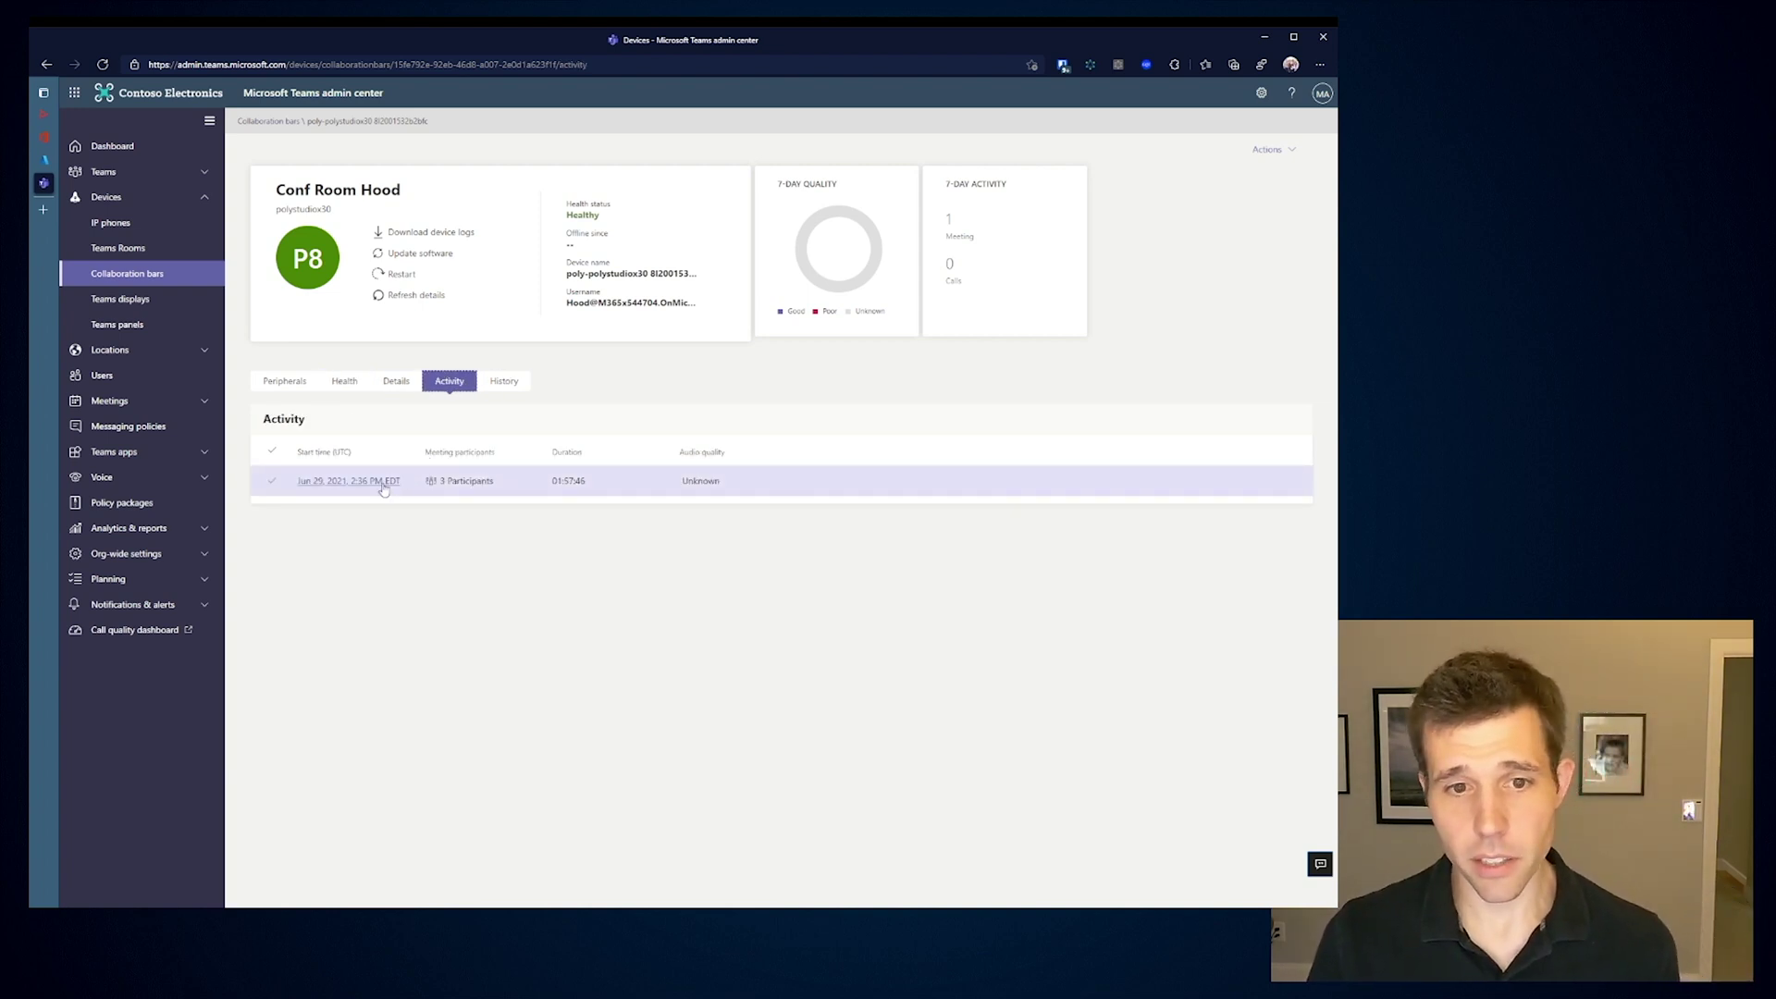
click(384, 488)
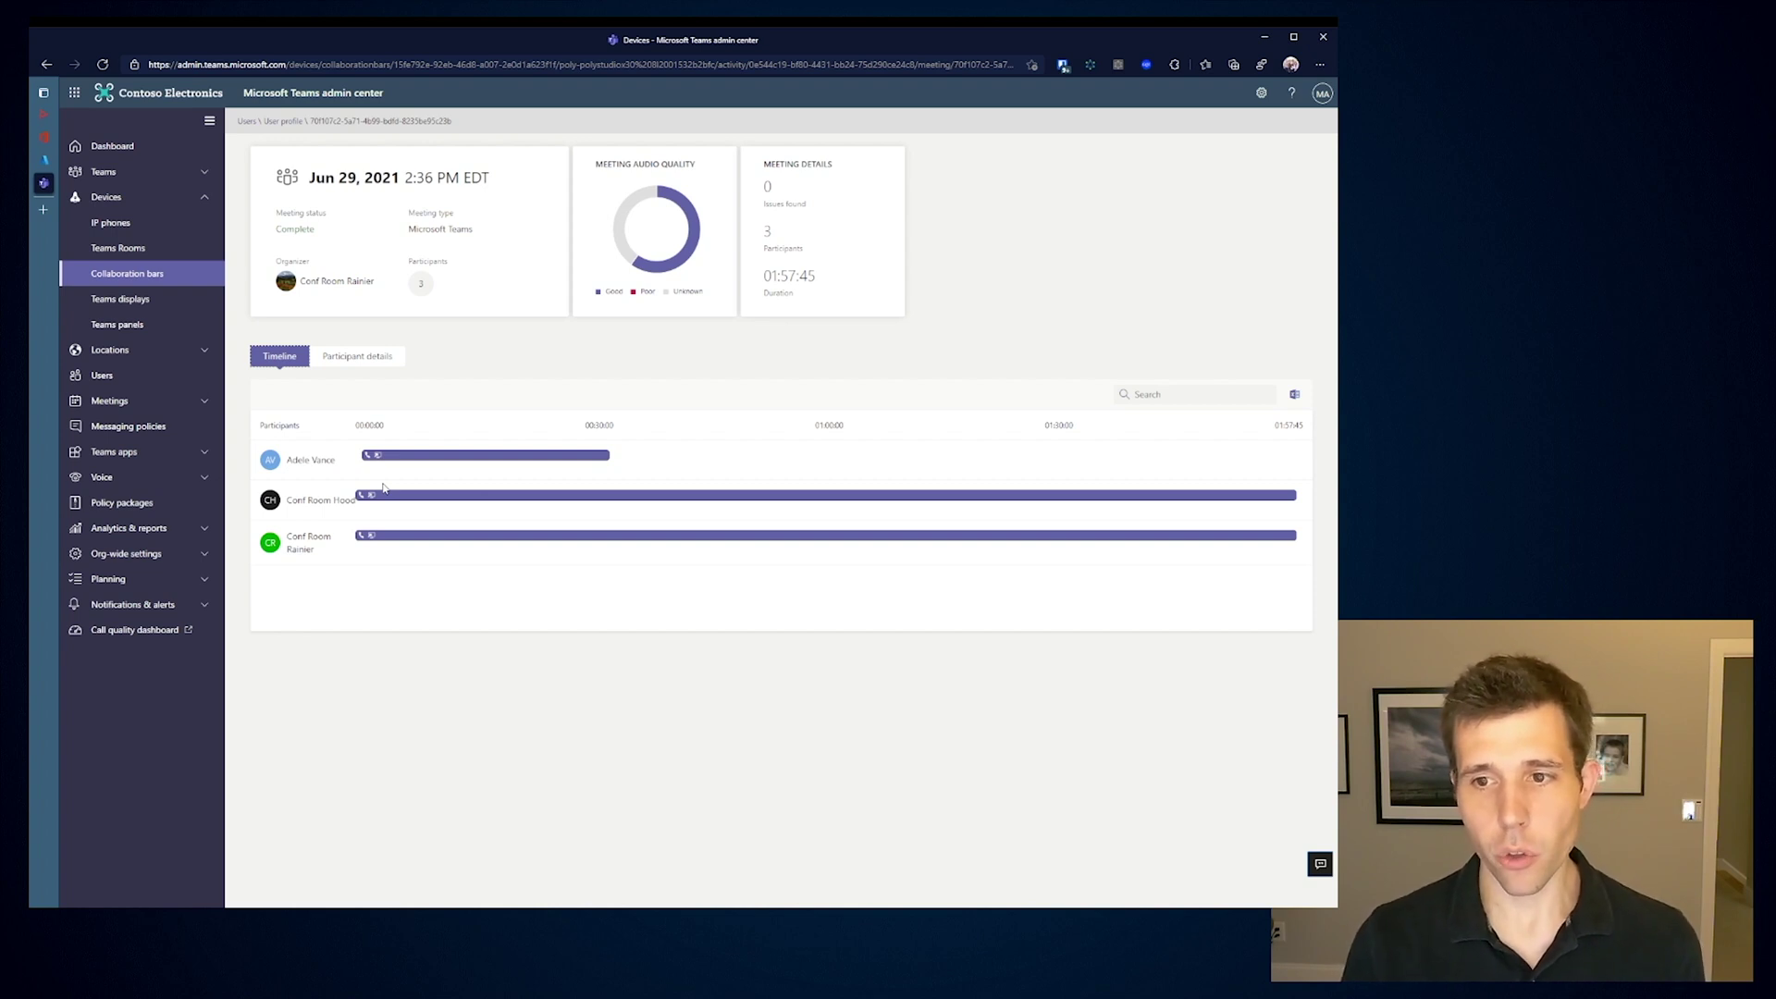
Show each participant's audio quality and session type for the Jun 29, 2021 meeting.
click(334, 365)
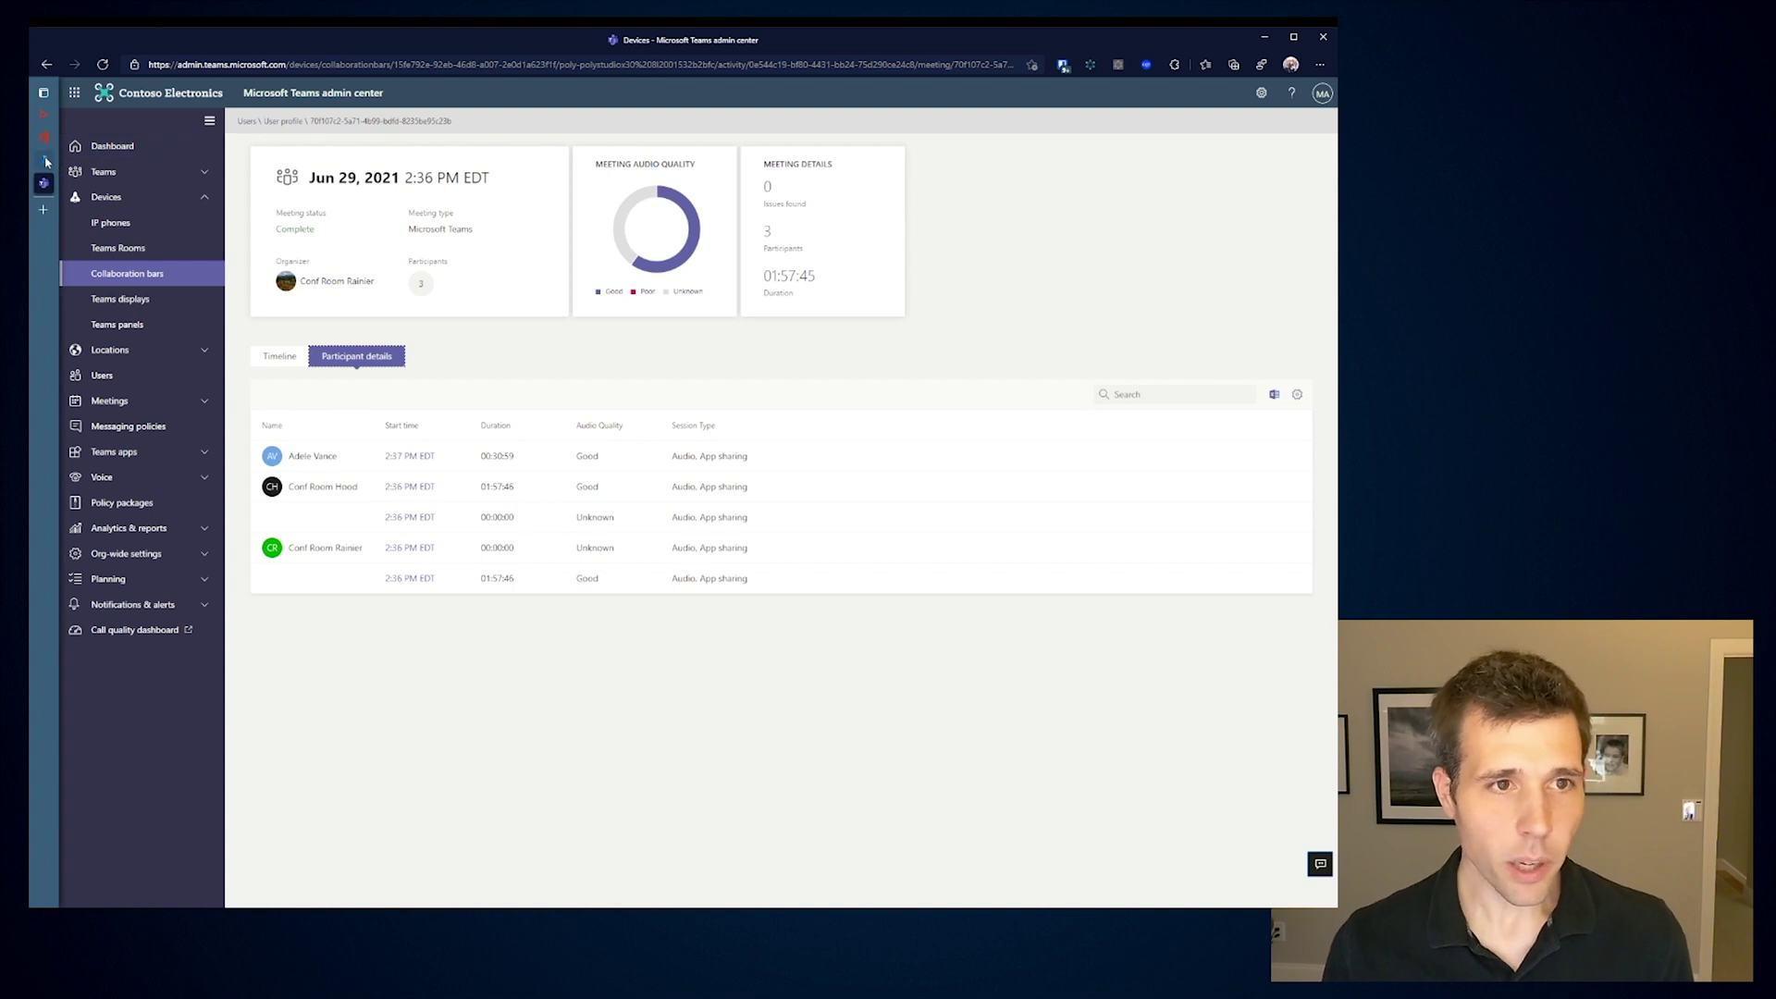
Switch to Endpoint Manager's Android devices list and open the Baker_Android device.
mouse_move(42, 163)
click(60, 165)
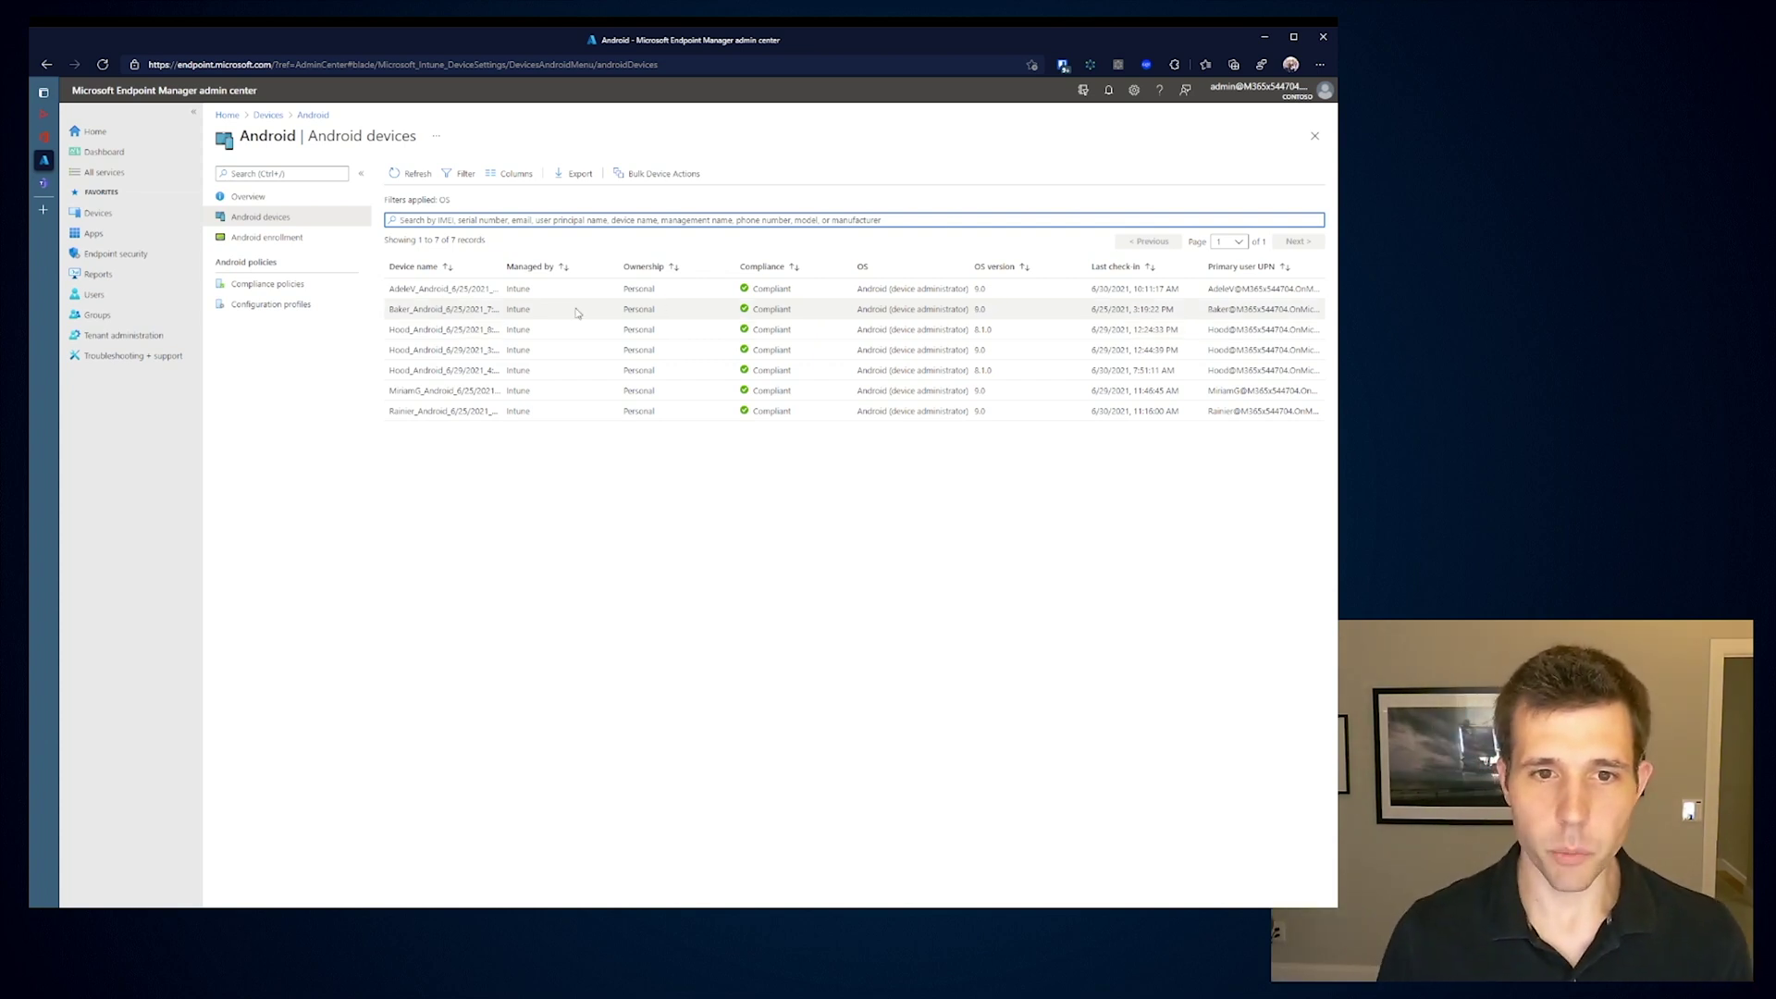
click(447, 311)
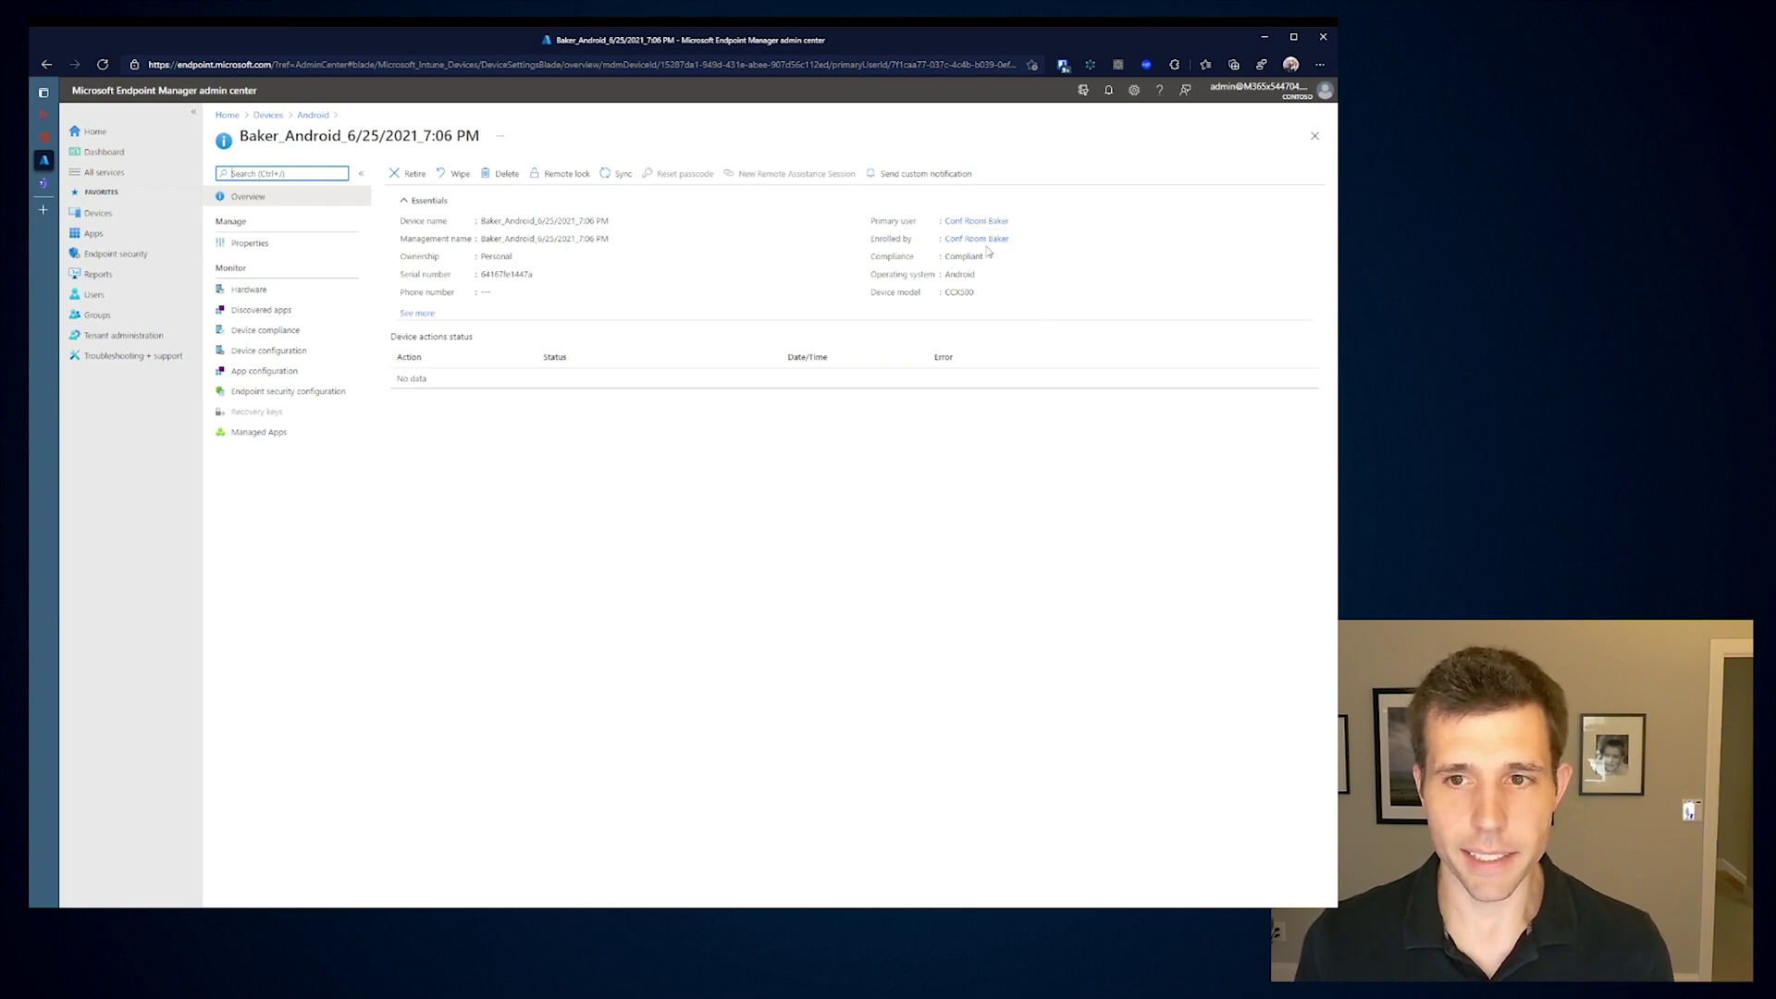
Expand Baker_Android's Essentials to reveal manufacturer Poly and the last check-in time.
click(417, 313)
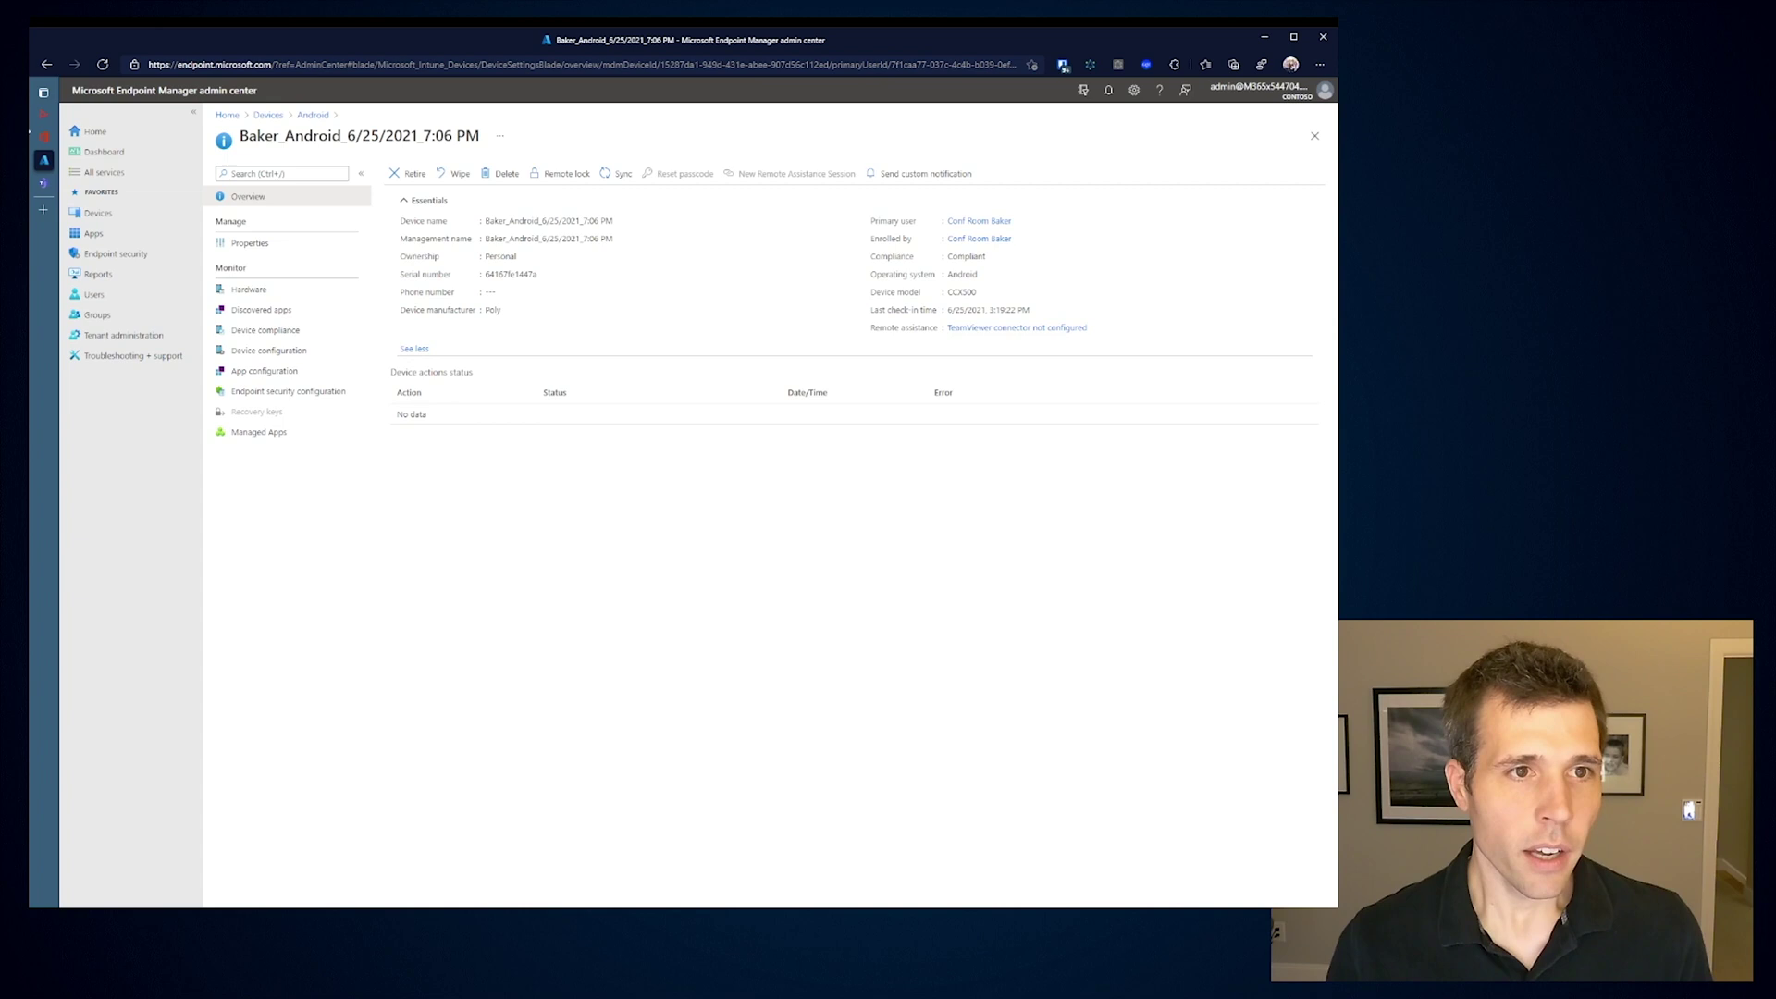
mouse_move(49, 122)
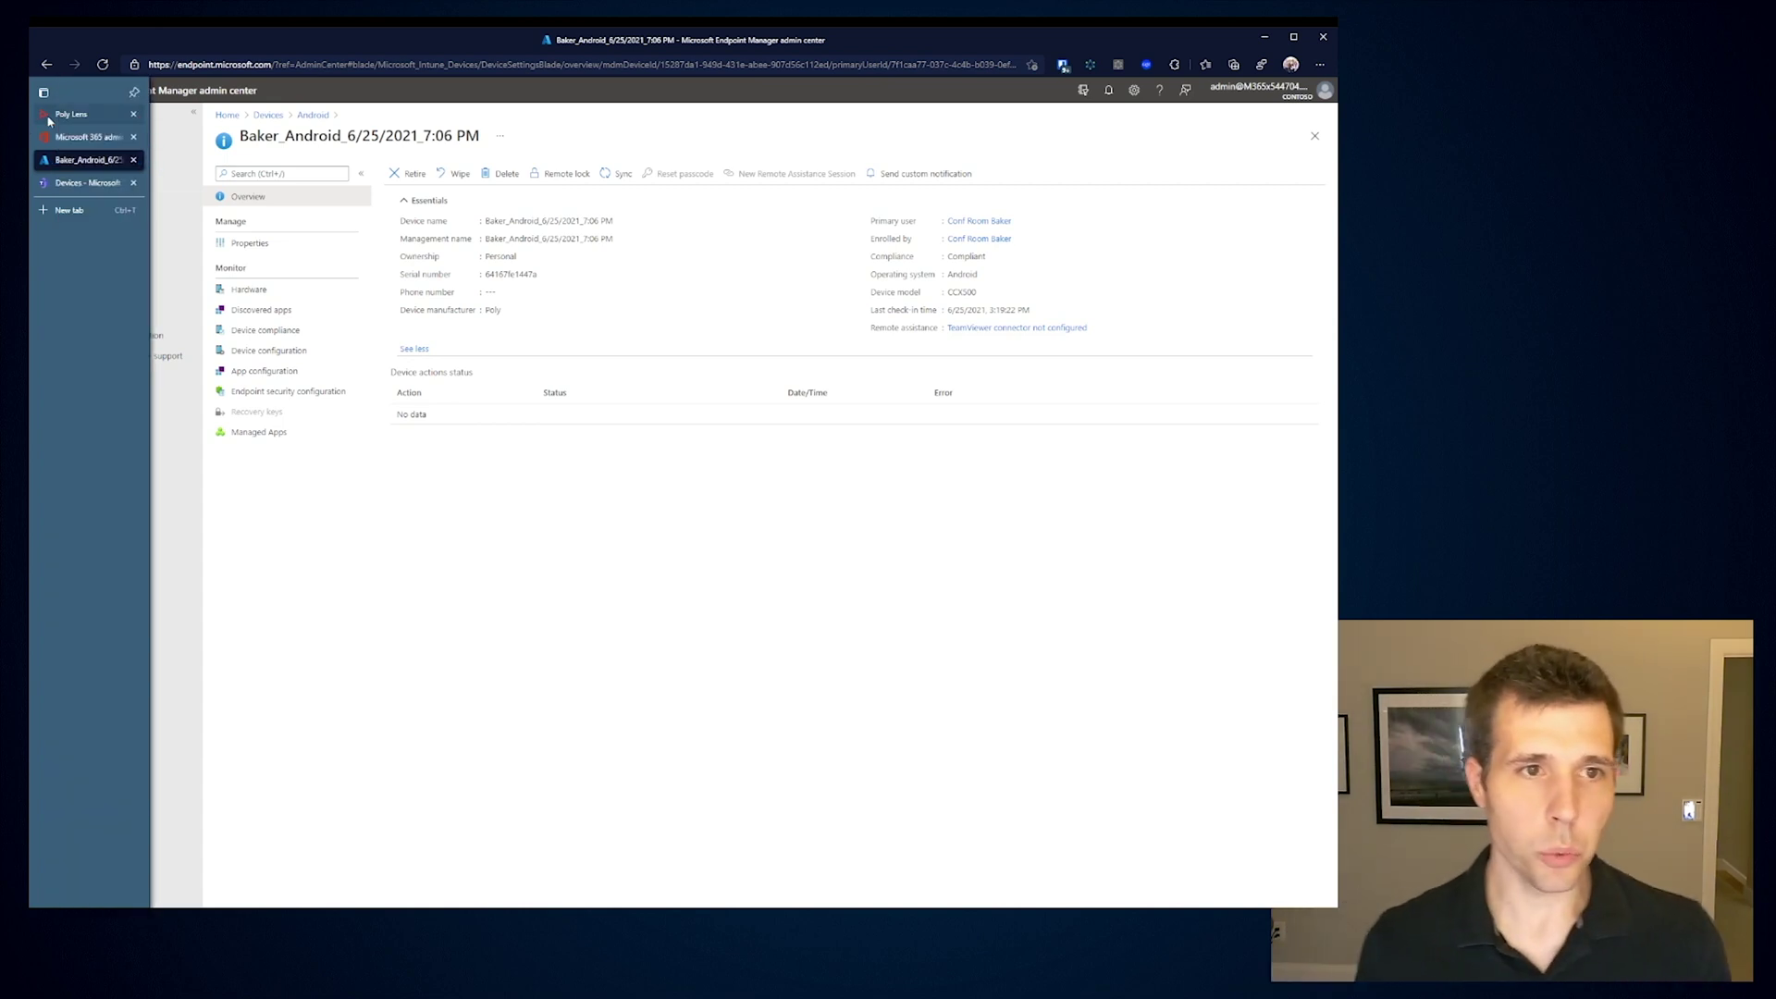
Bring up the Poly Lens home overview and open the 11-device inventory table.
click(49, 115)
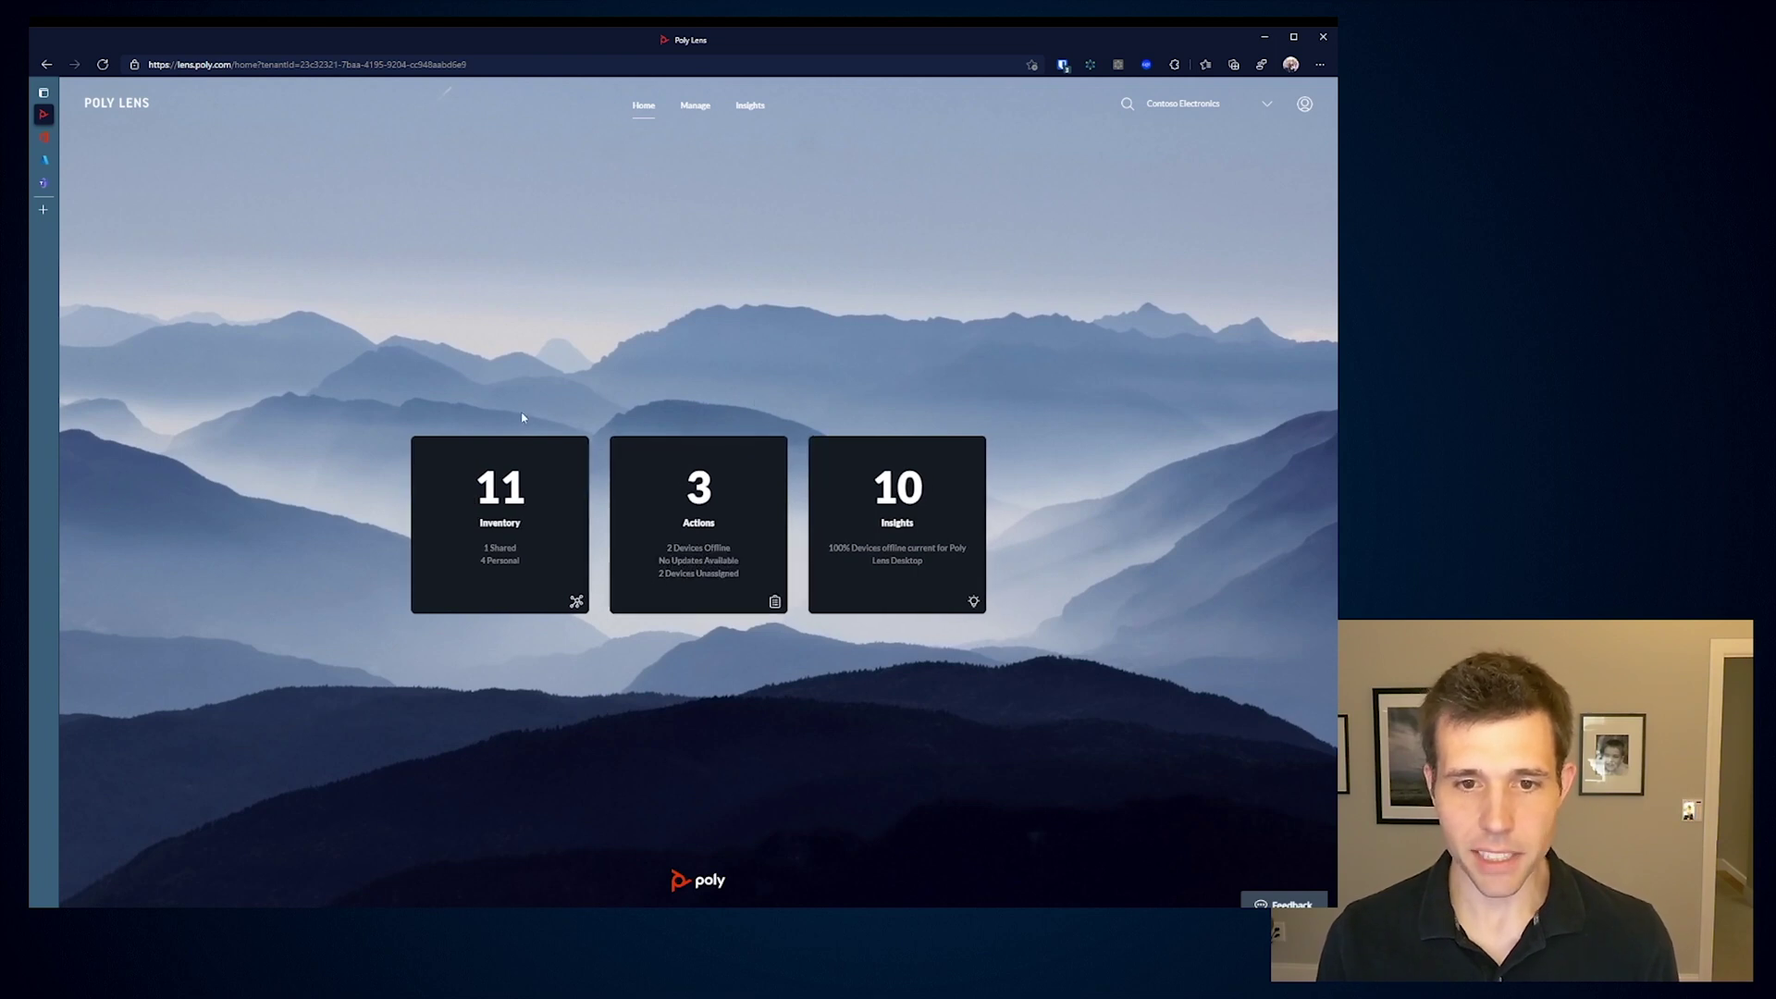
click(500, 472)
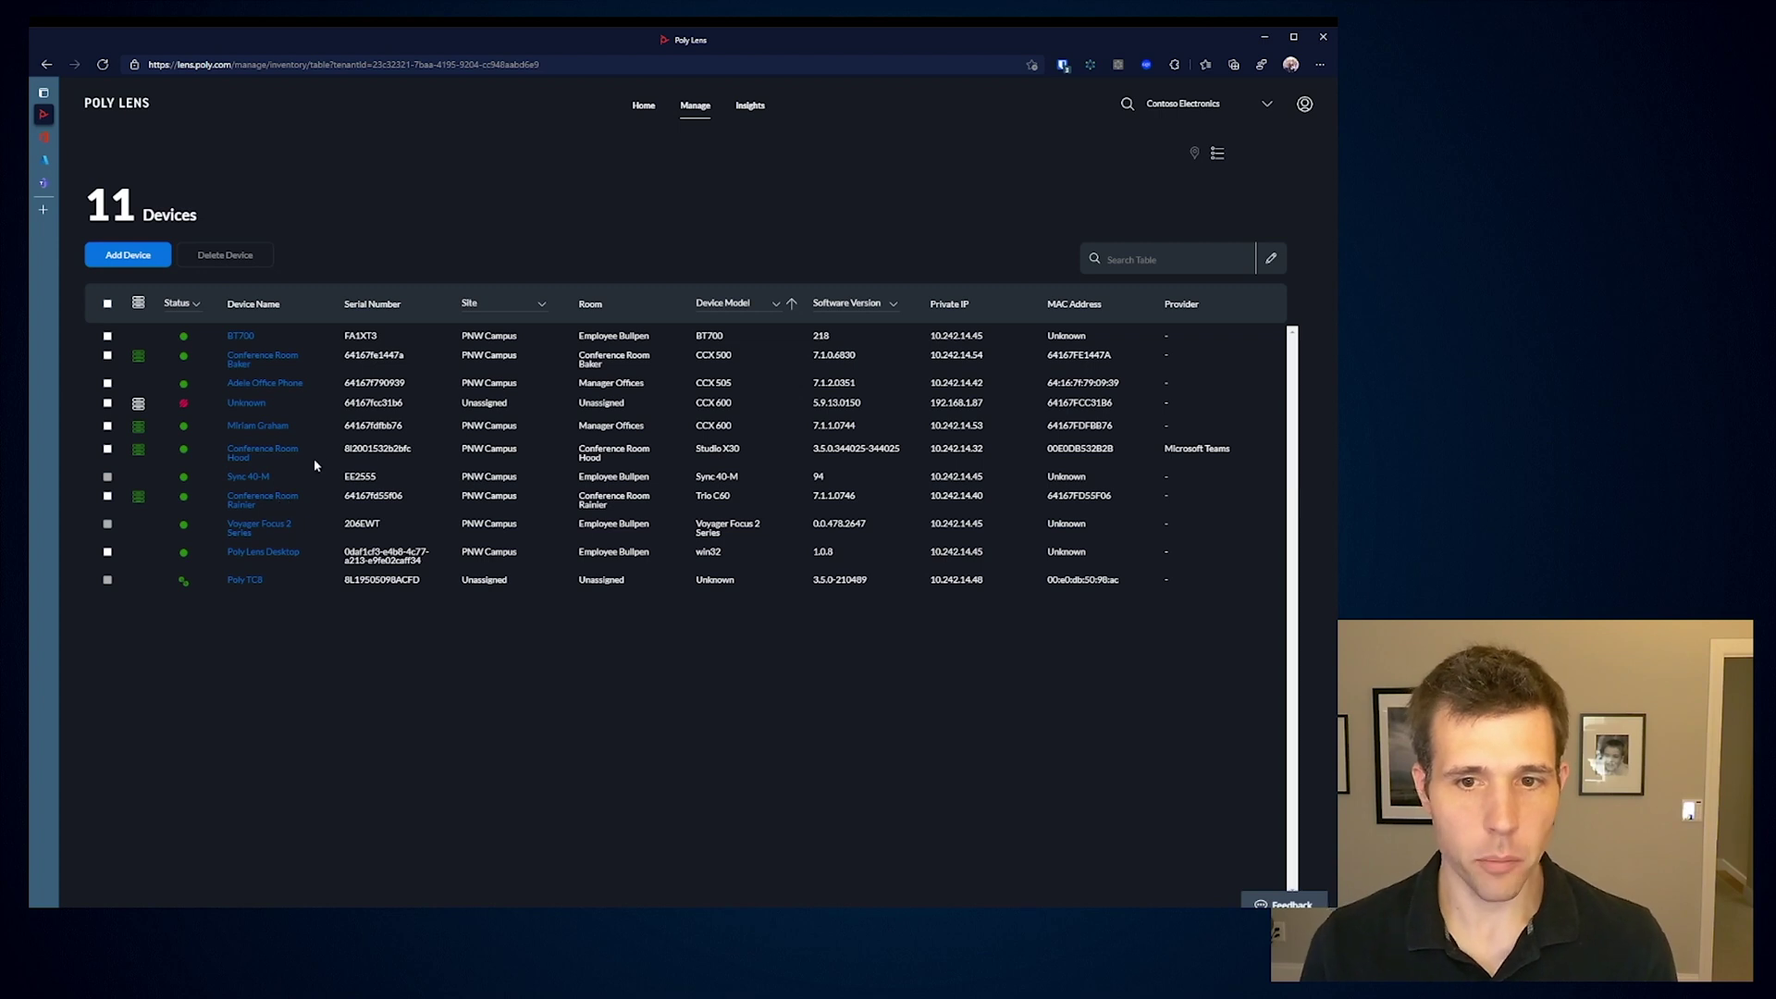
Open the Conference Room Hood Studio X30 details, then its Troubleshooting diagnostics.
click(260, 453)
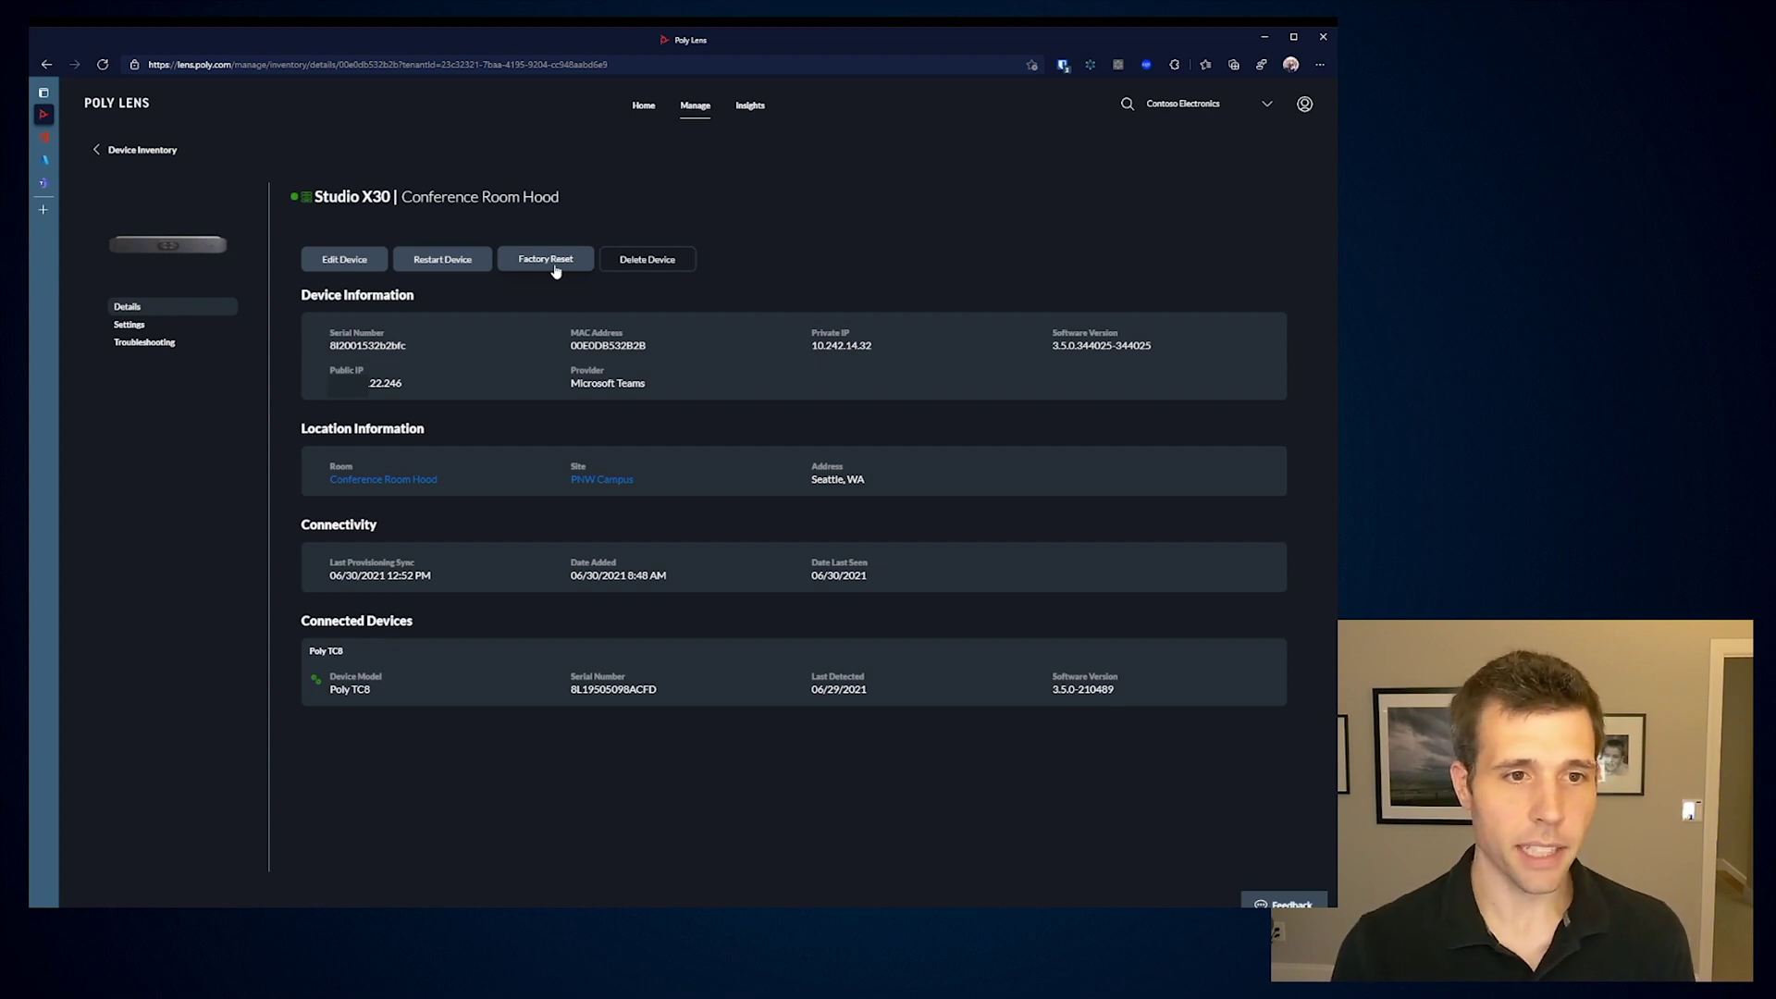
click(185, 344)
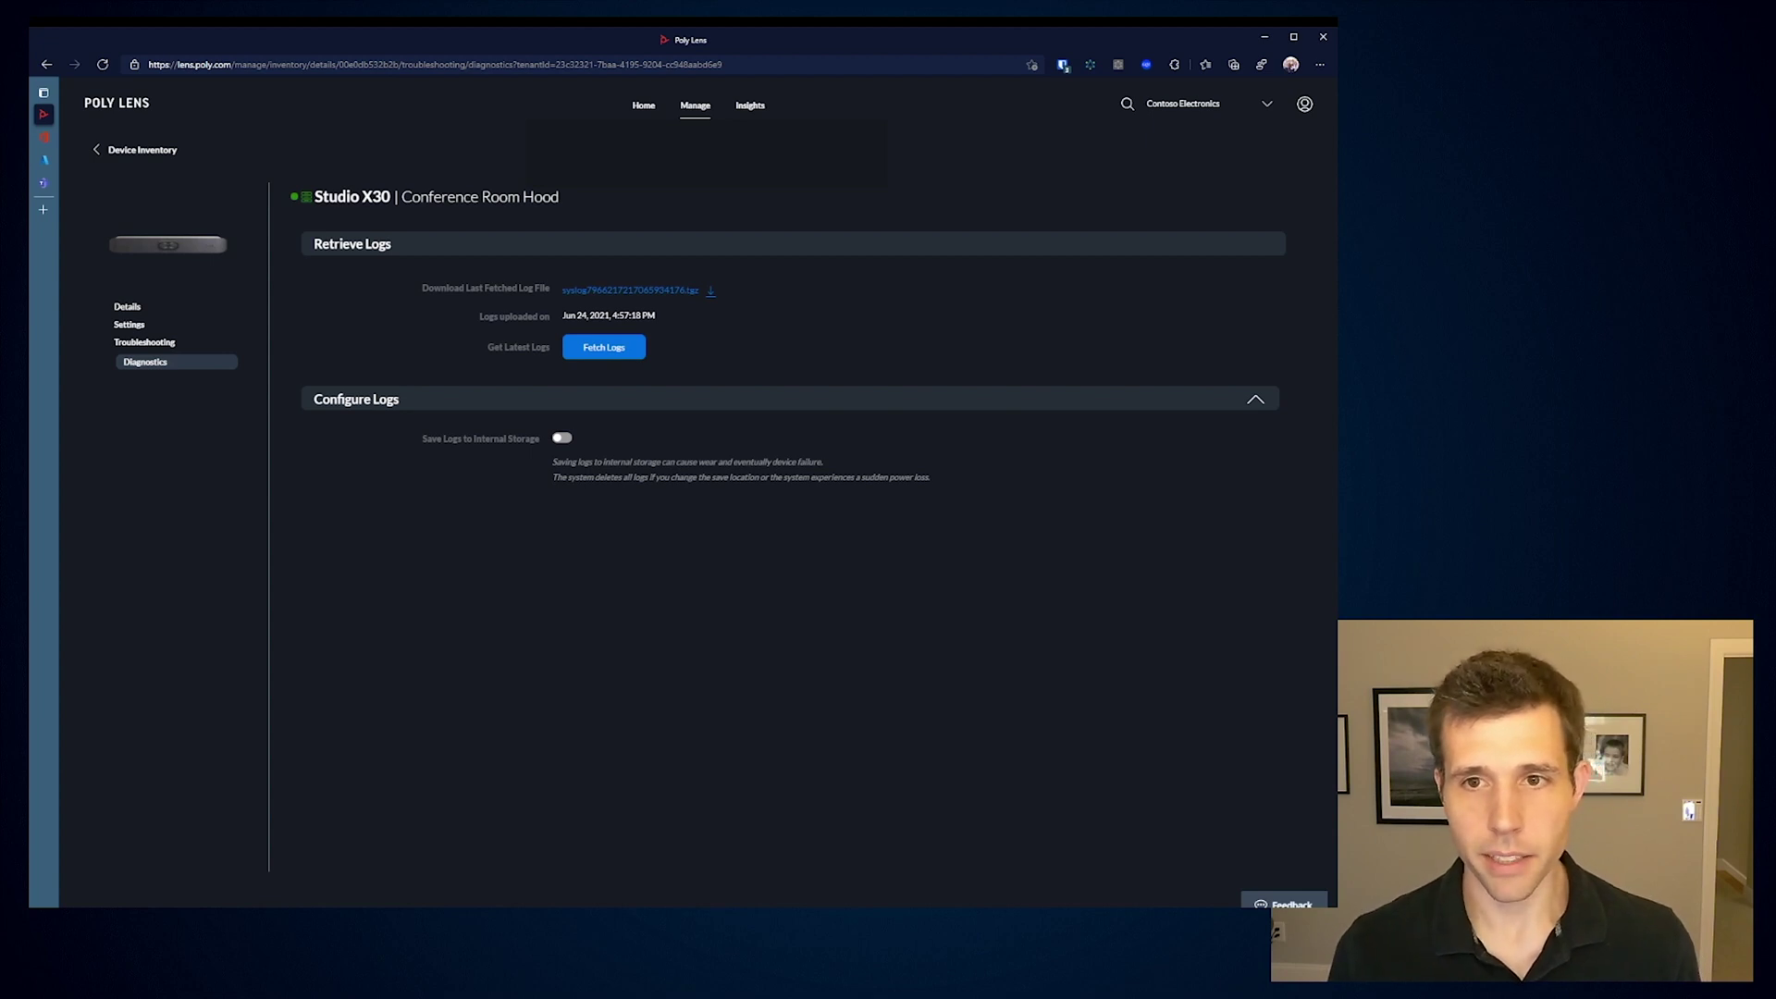
Open the Studio X30's Settings showing its SIP call configuration.
click(140, 325)
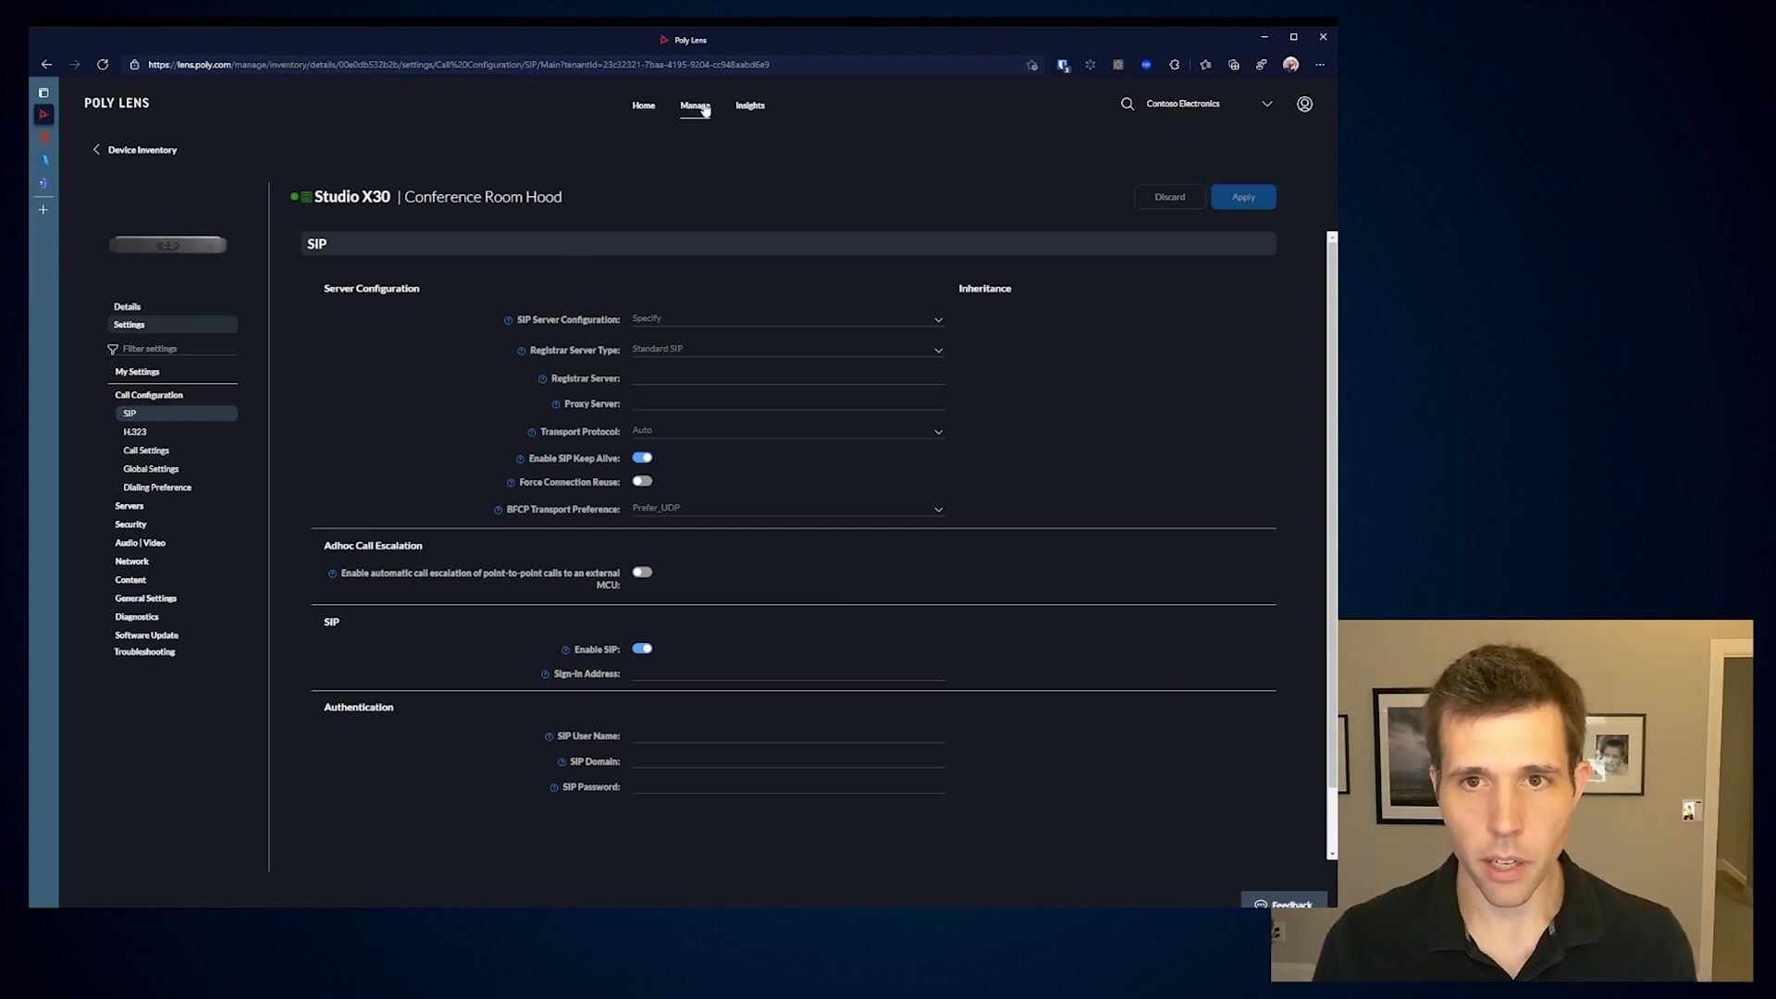
Open the CCX 600 model policy from Manage > Policy and show only its applied settings.
mouse_move(704, 109)
click(712, 193)
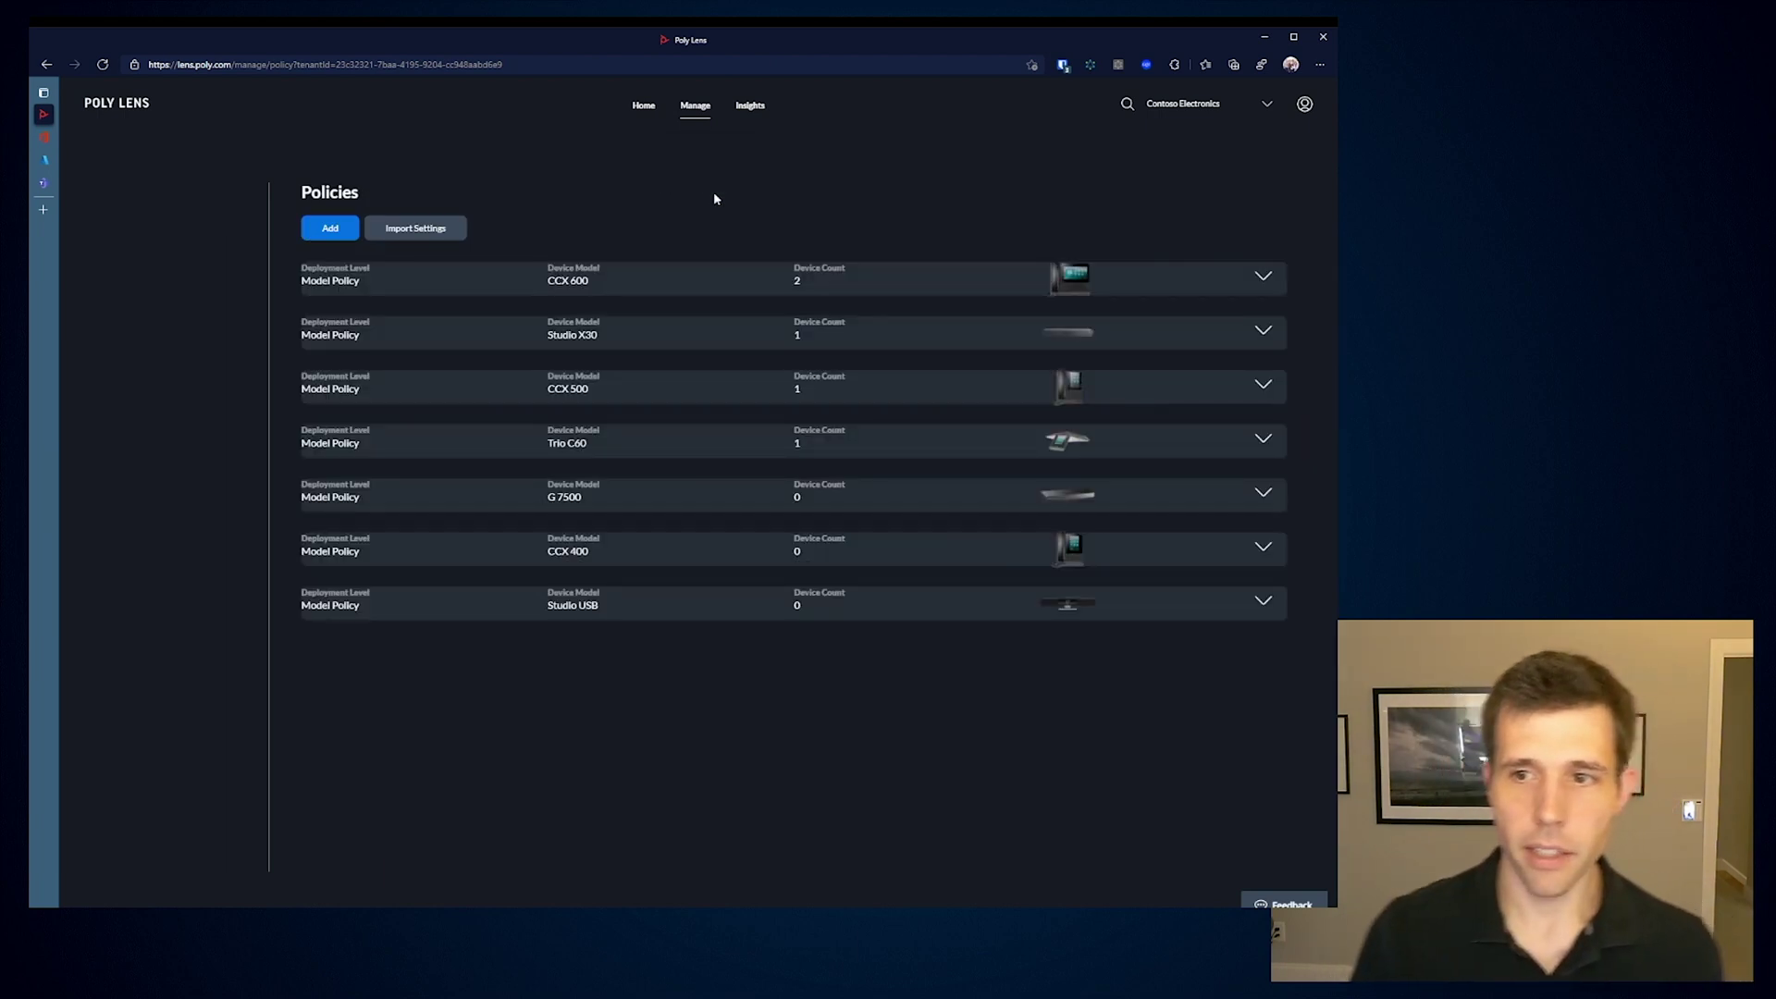
click(662, 283)
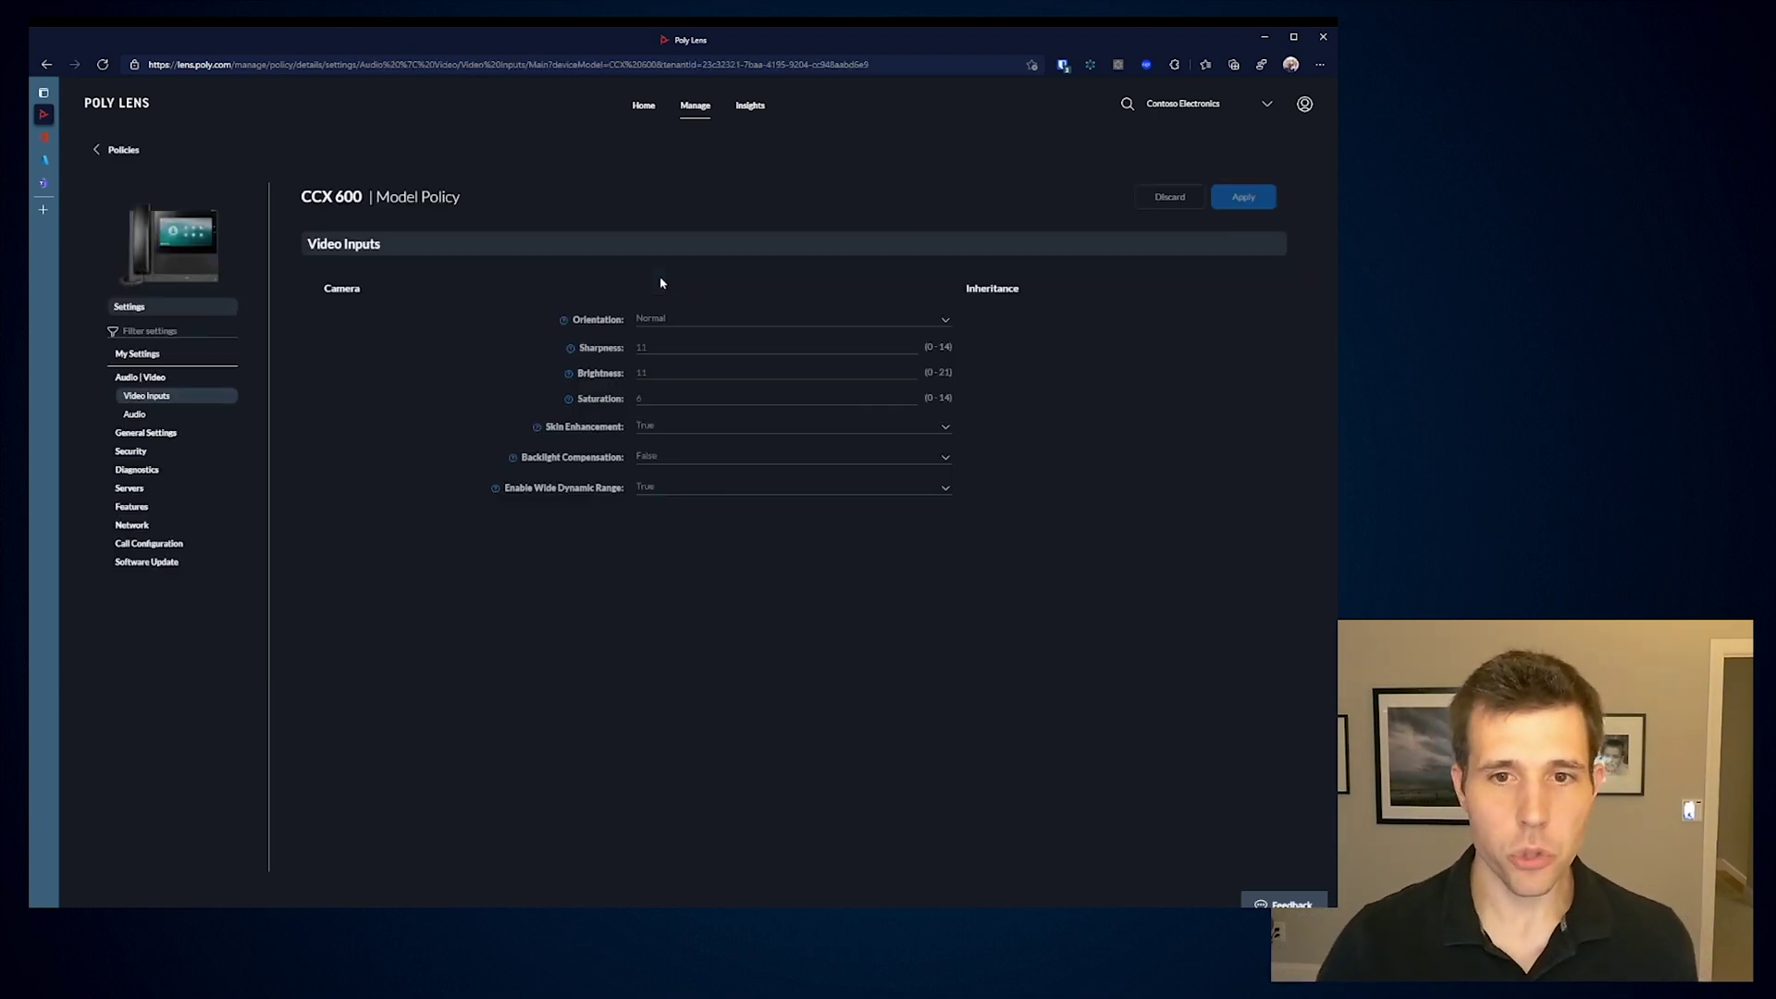
click(139, 355)
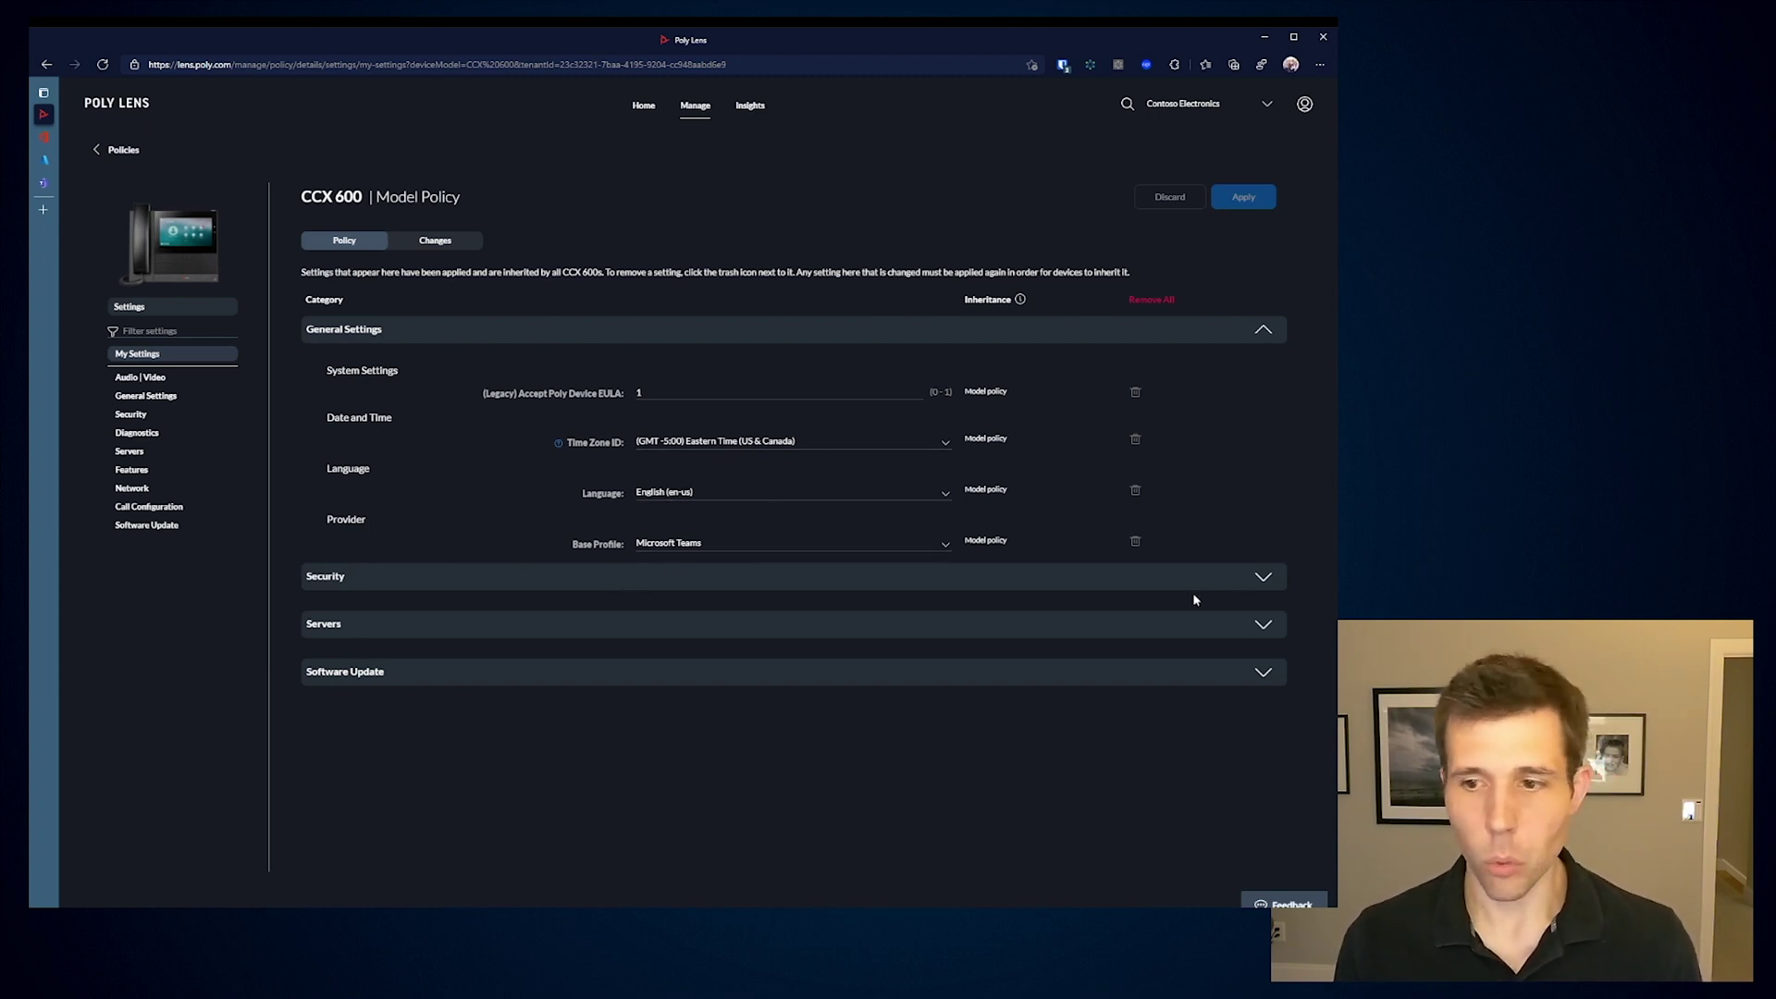
Check the CCX 600 policy's Security settings, then expand its Software Update settings.
click(1263, 581)
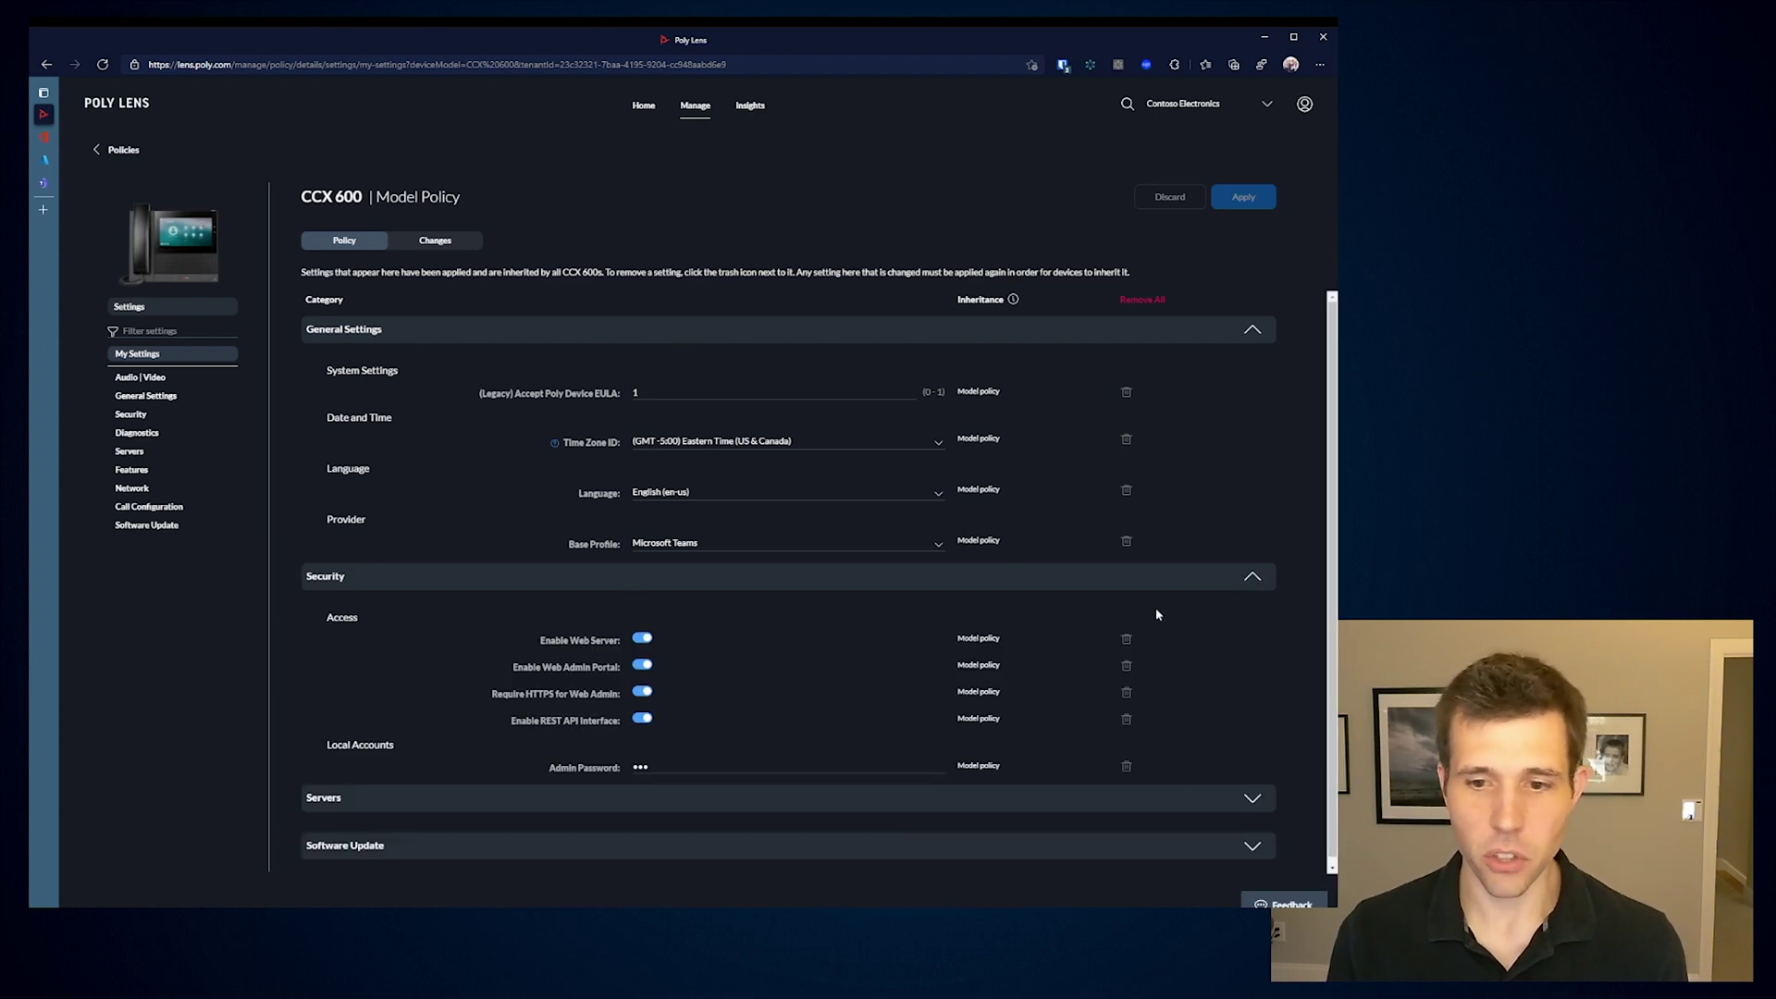
click(1253, 582)
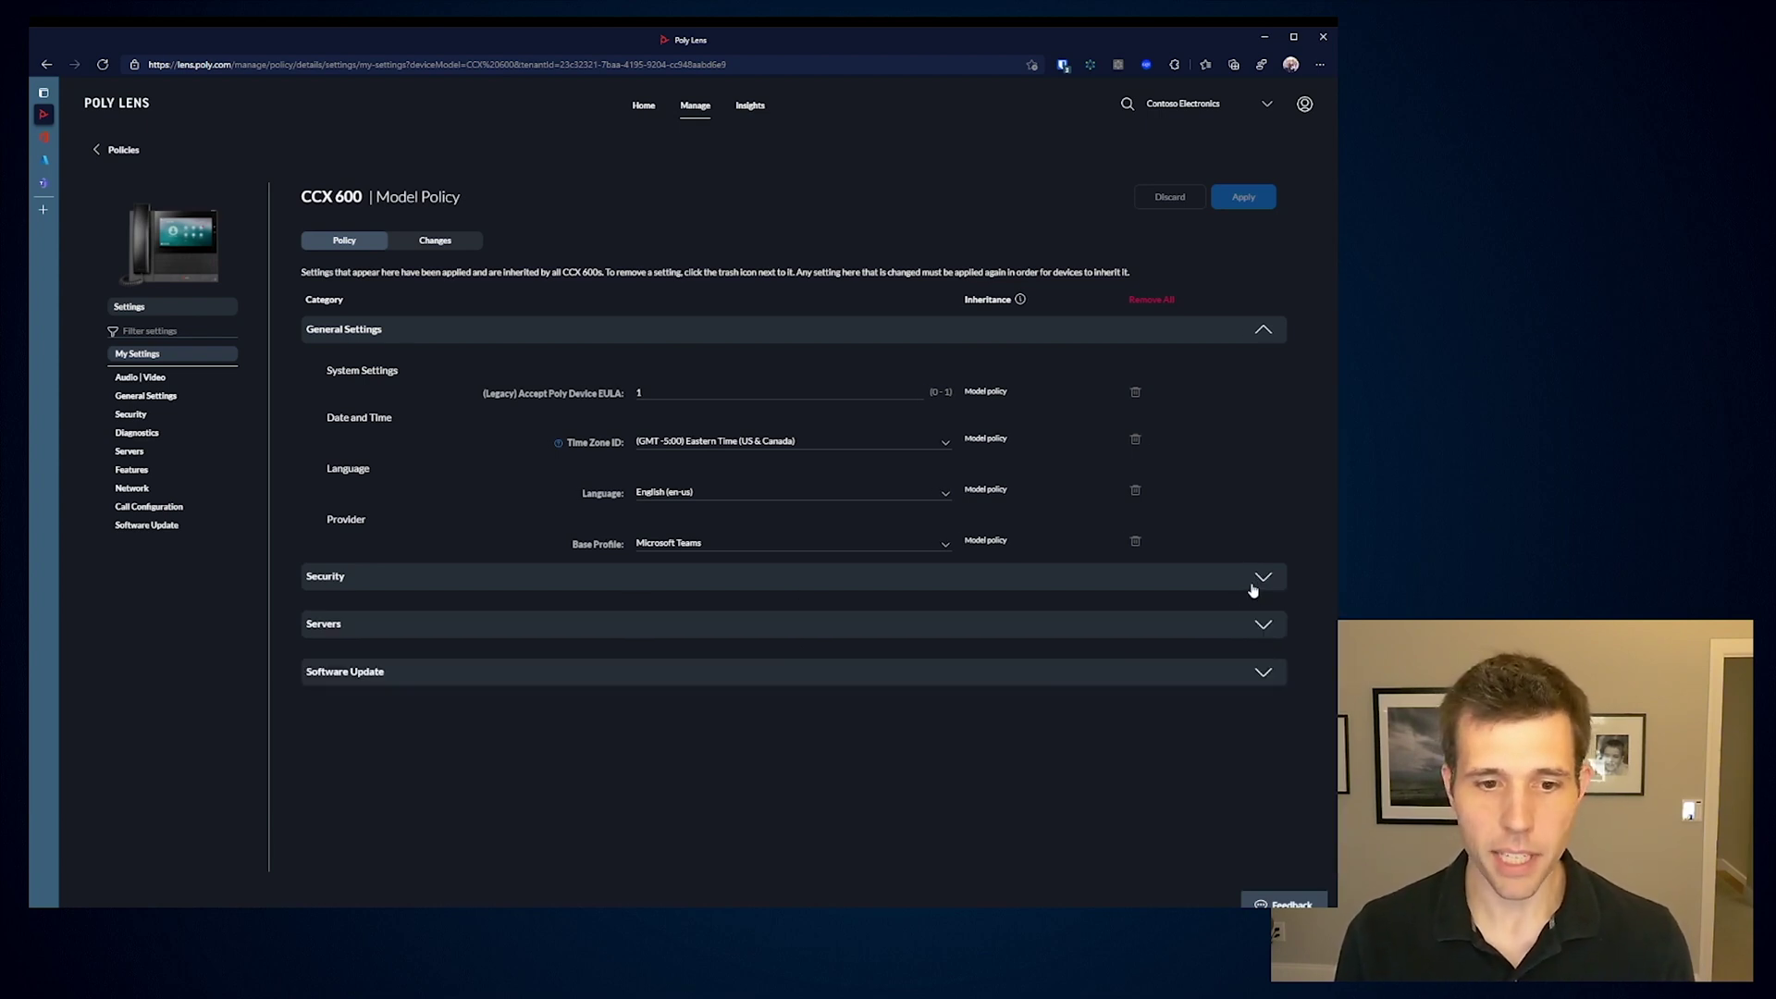
click(1258, 672)
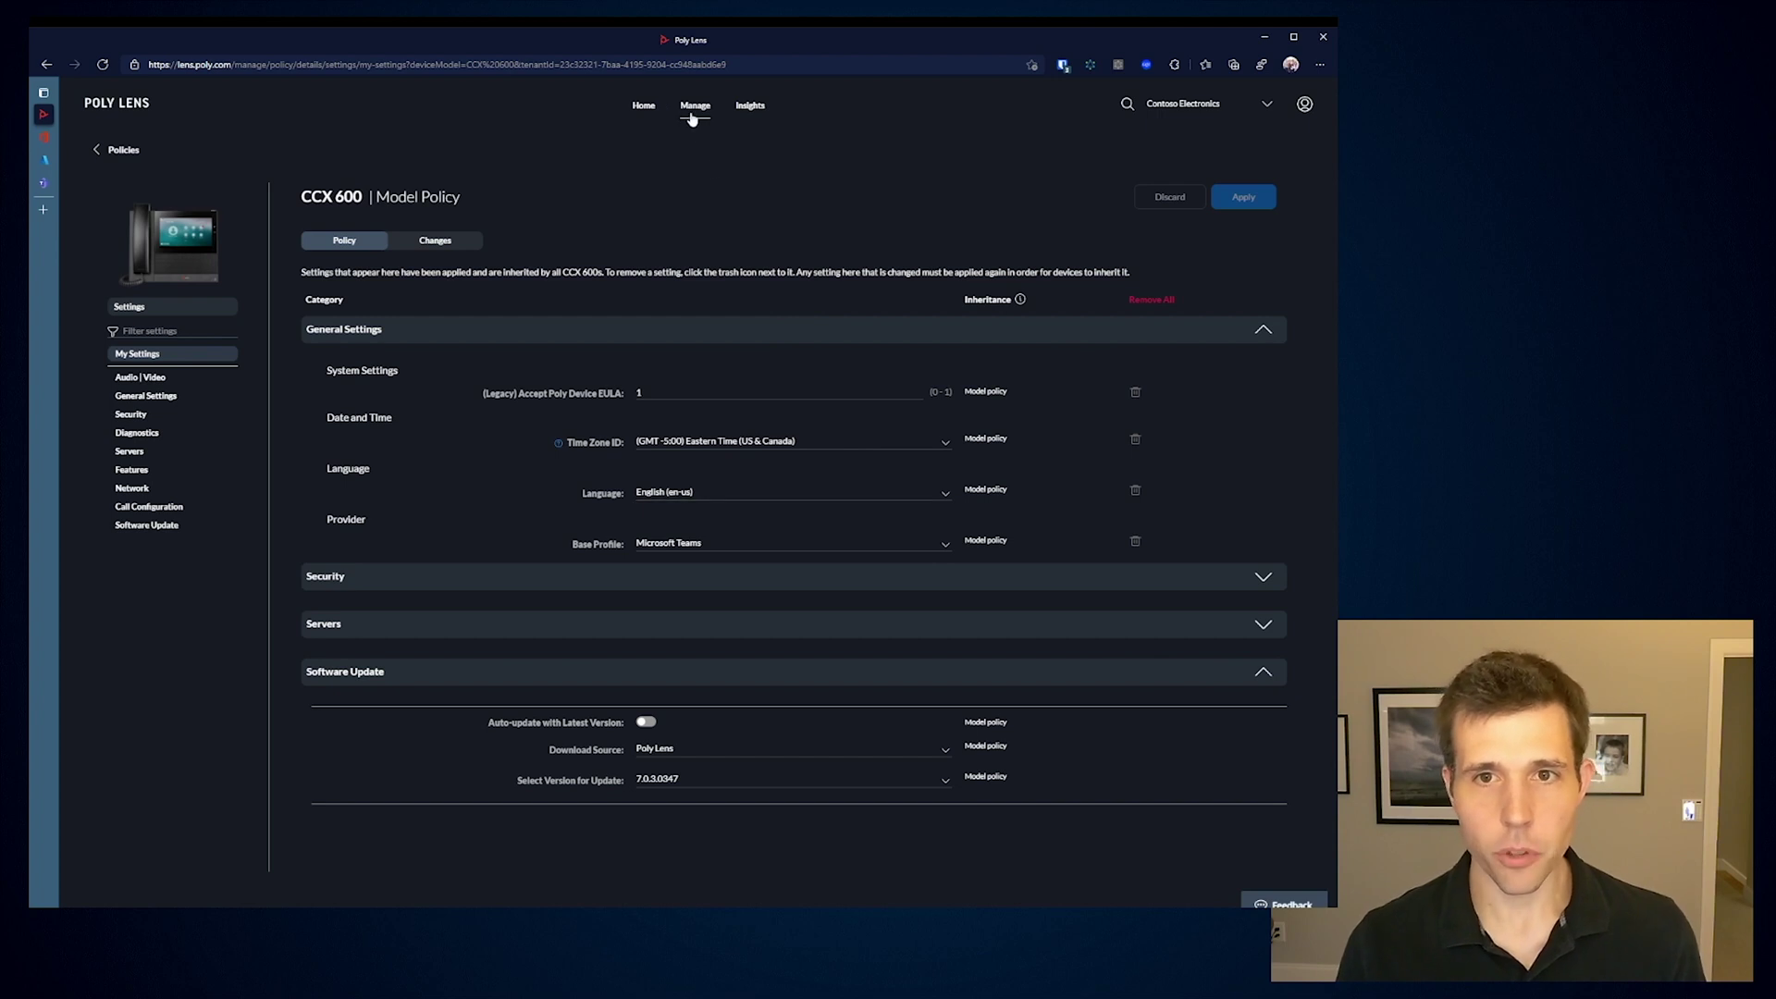
Go to Manage > Inventory to list all 11 devices.
mouse_move(693, 109)
click(710, 148)
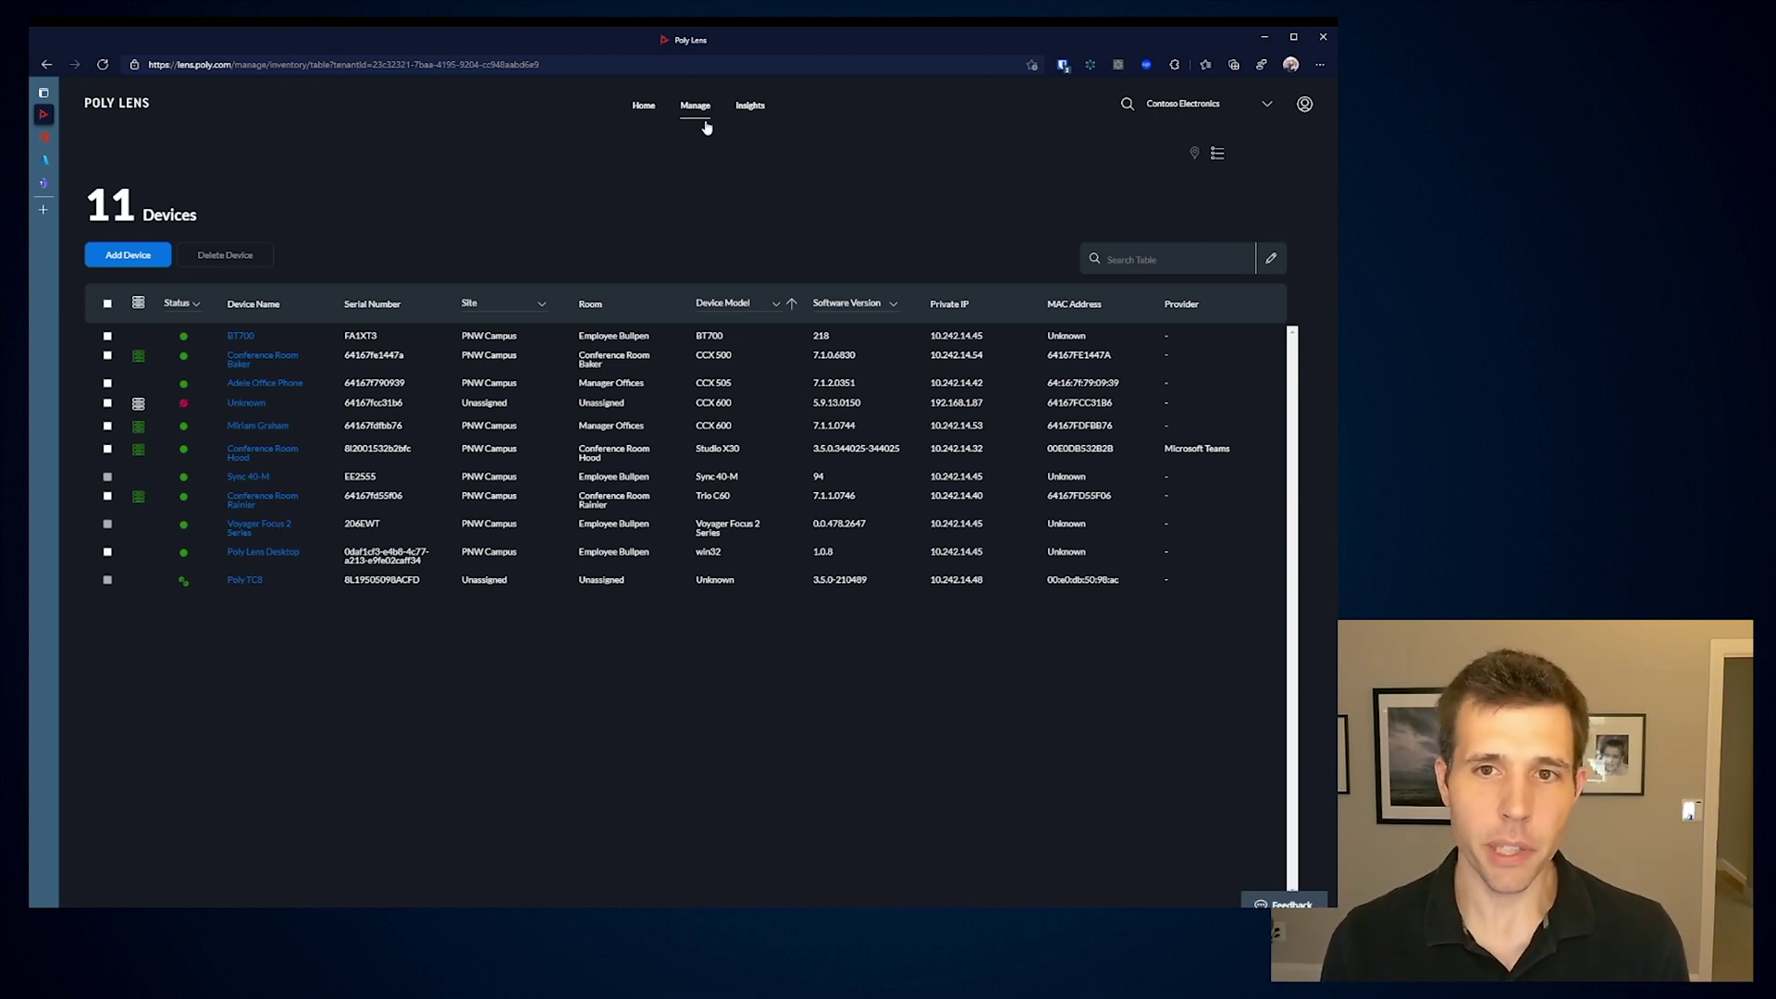
Go to Manage > Device Users to list the 3 device users.
mouse_move(707, 127)
click(726, 247)
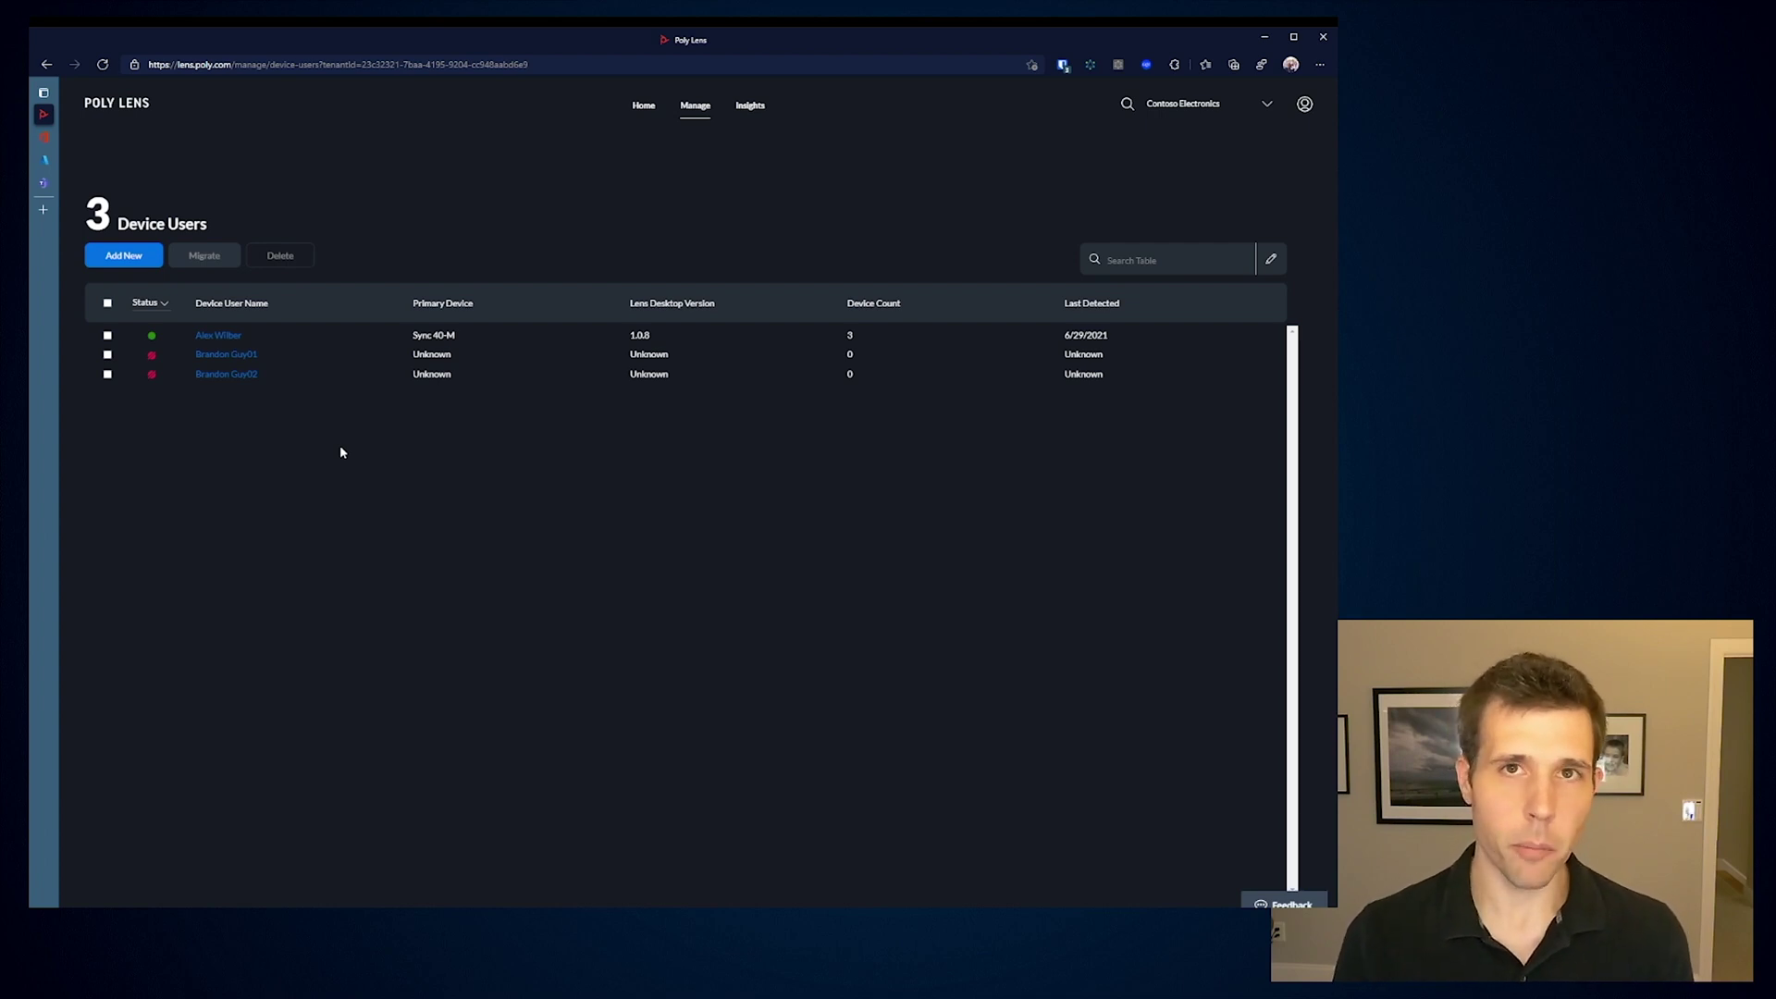
View the active user's details, then the Voyager Focus 2 Series device details.
click(226, 336)
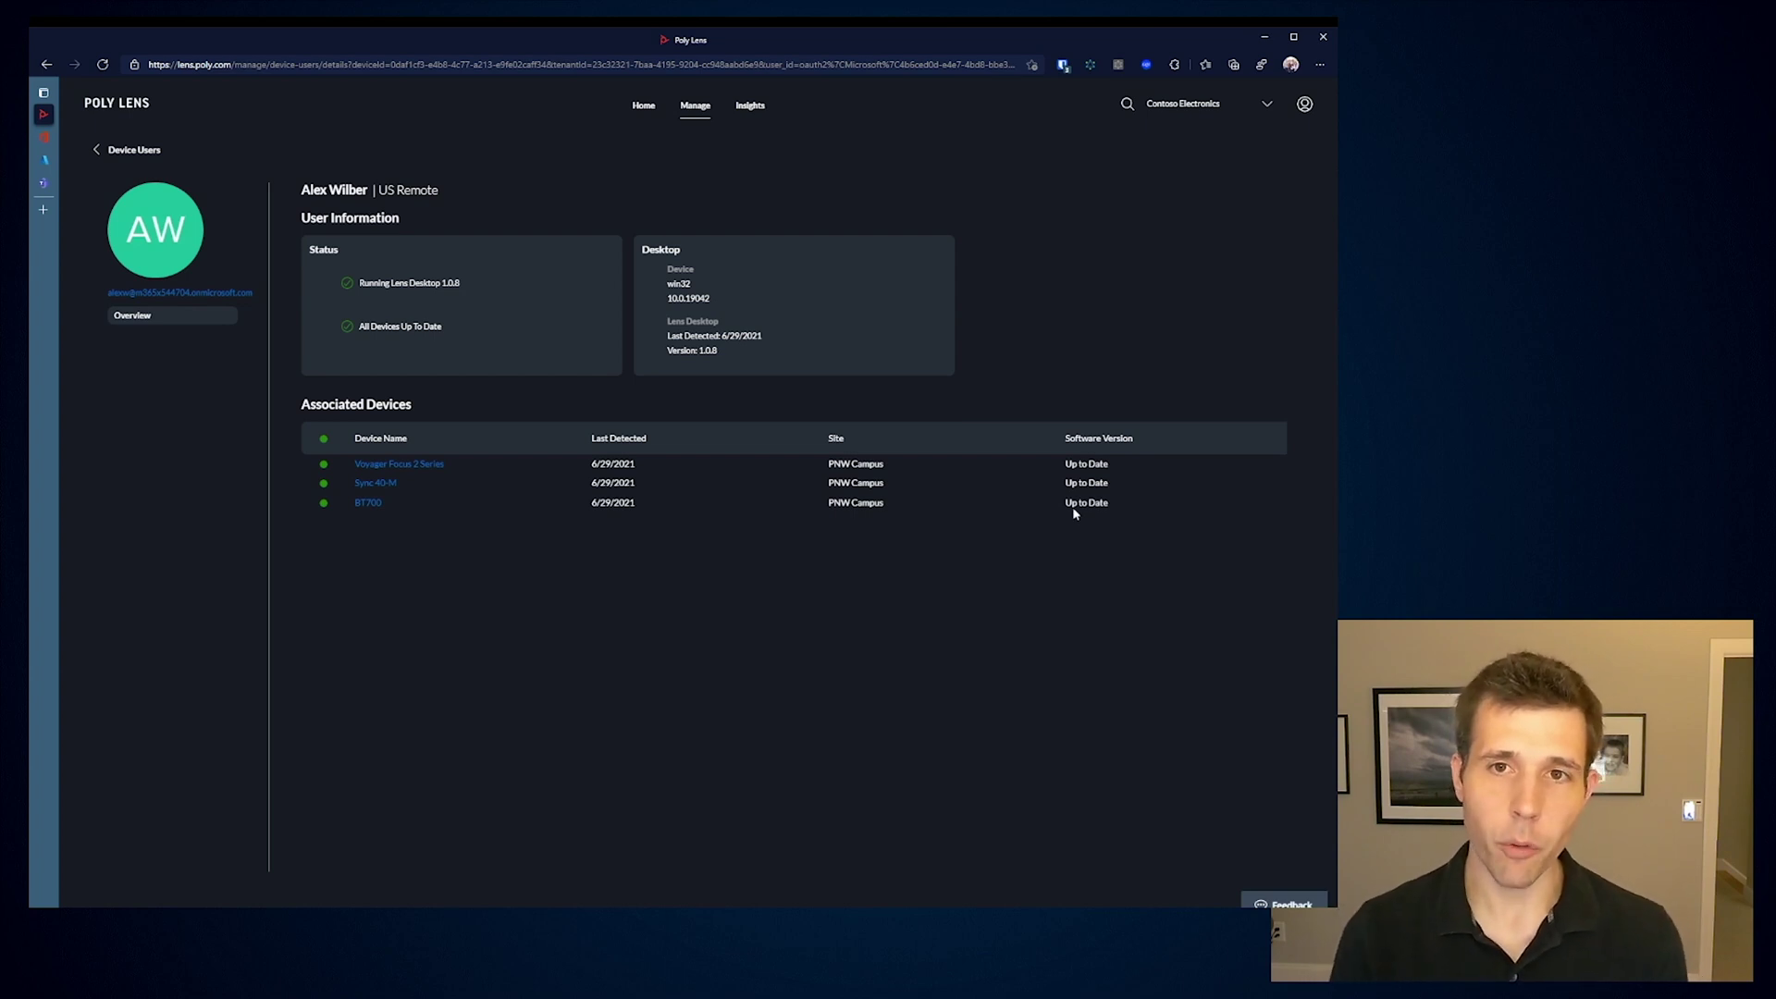
click(422, 464)
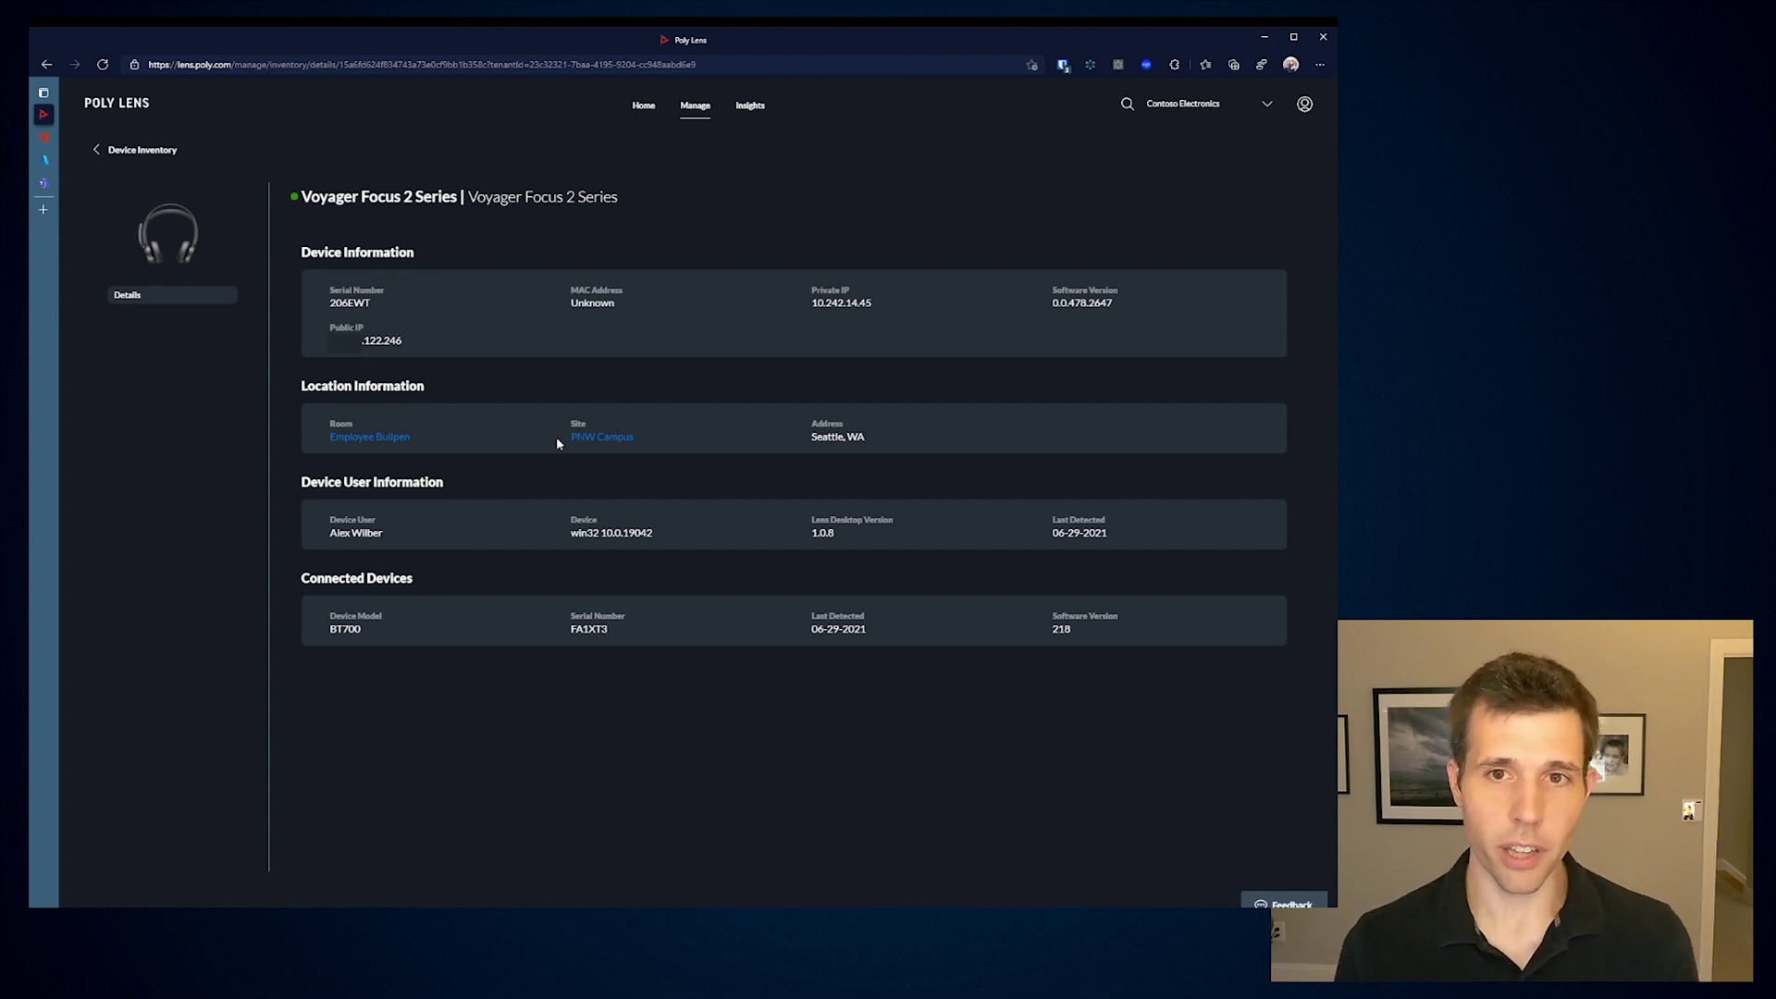
Return to the device inventory table of 11 managed devices.
click(156, 151)
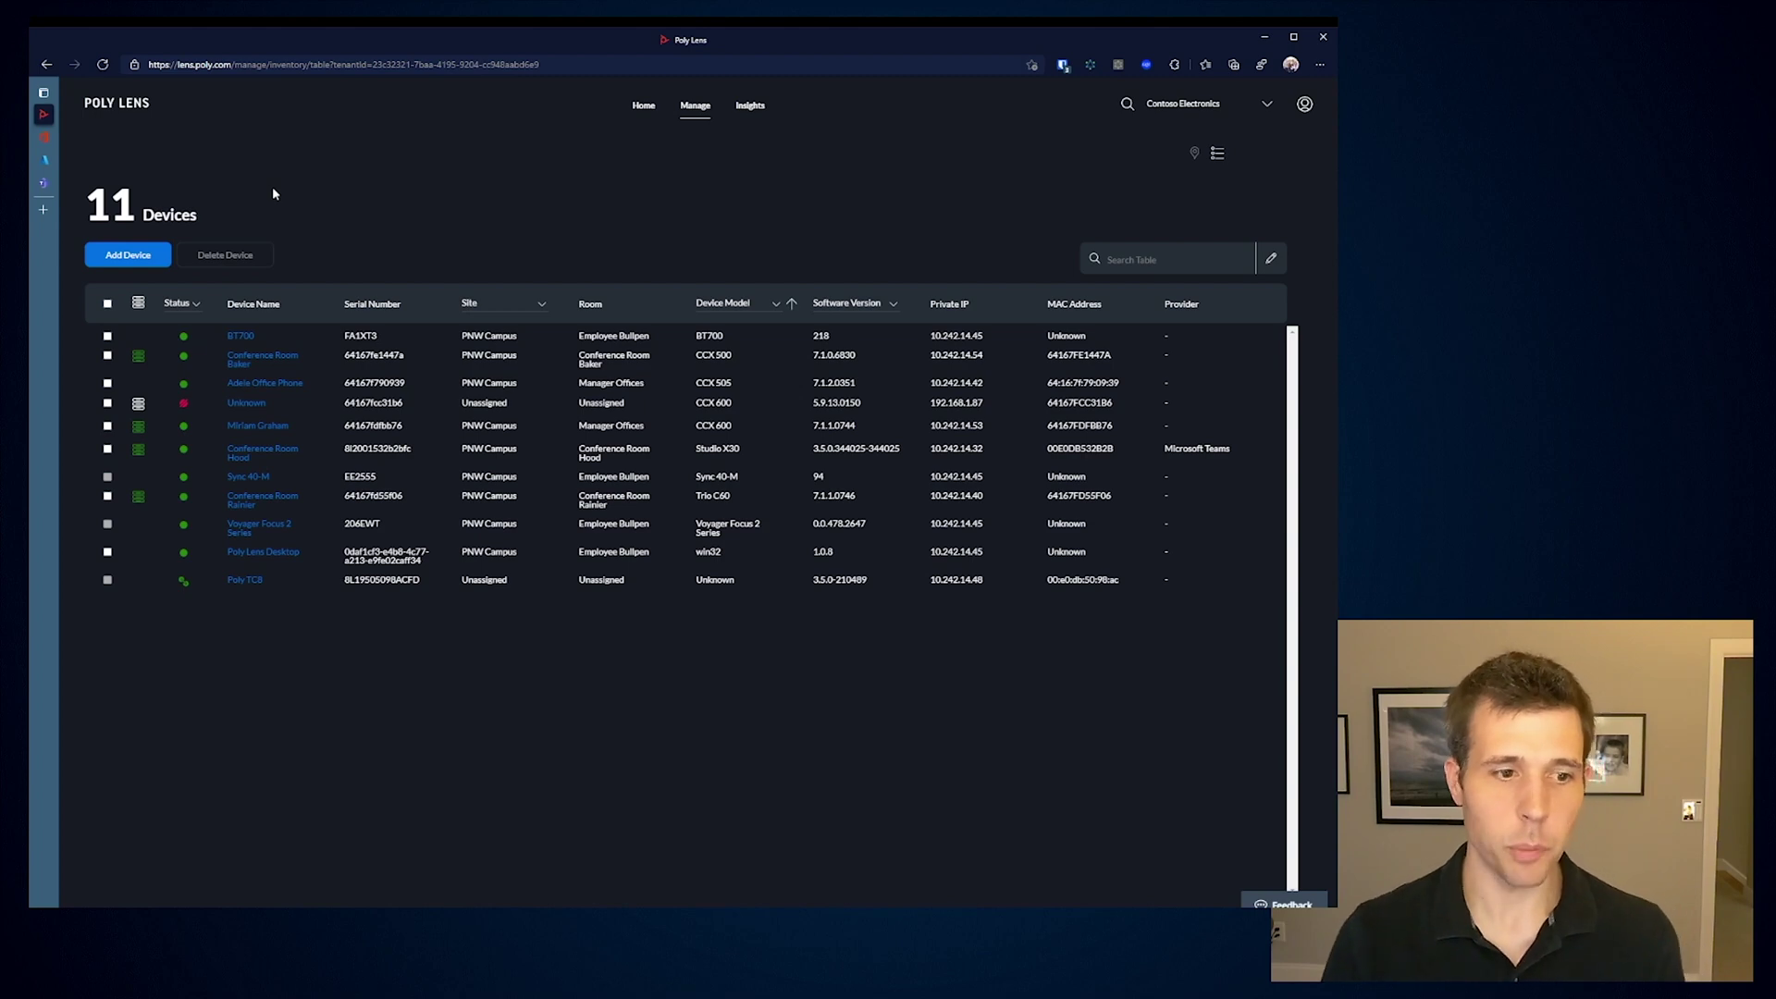